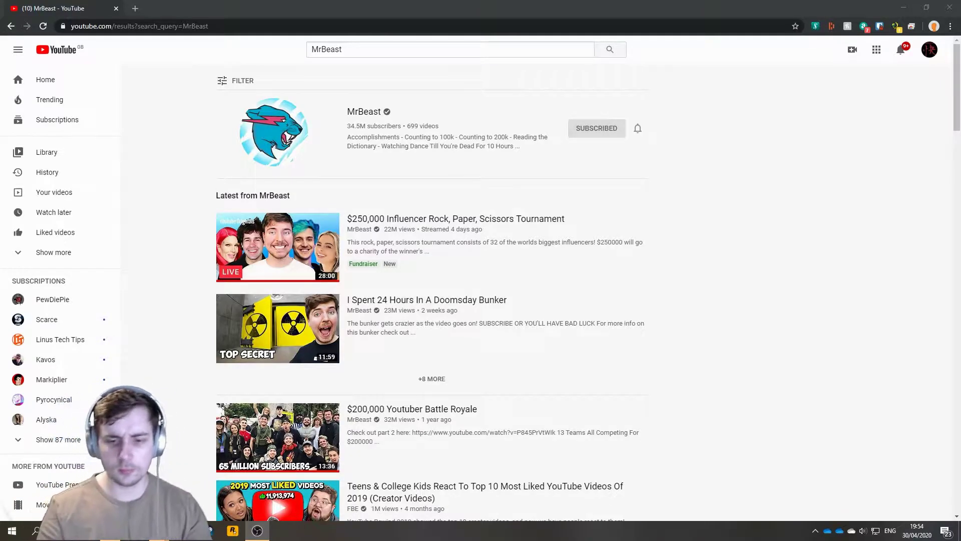
Turn on YouTube's Dark theme from the profile menu so the MrBeast results go dark.
{"action": "left_click", "coordinate": [767, 160]}
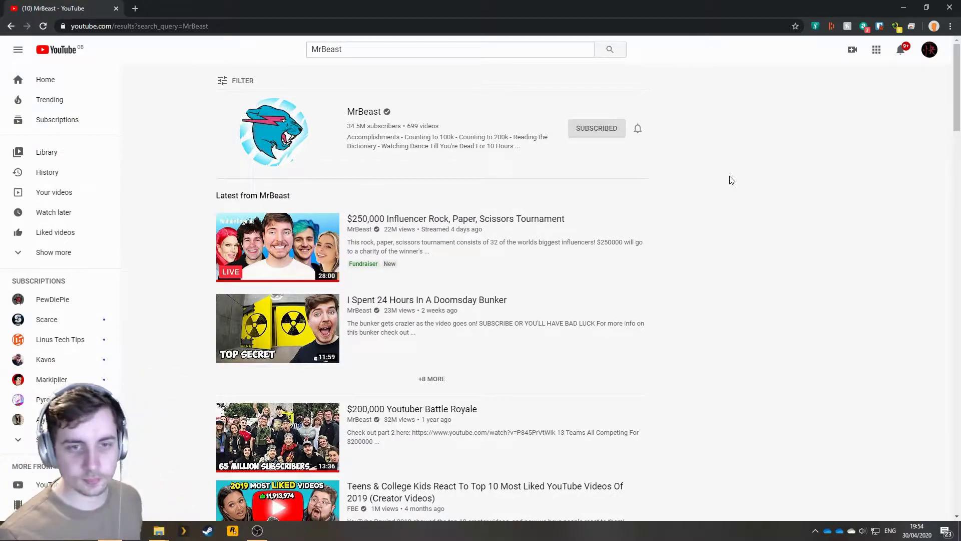
{"action": "left_click", "coordinate": [929, 50]}
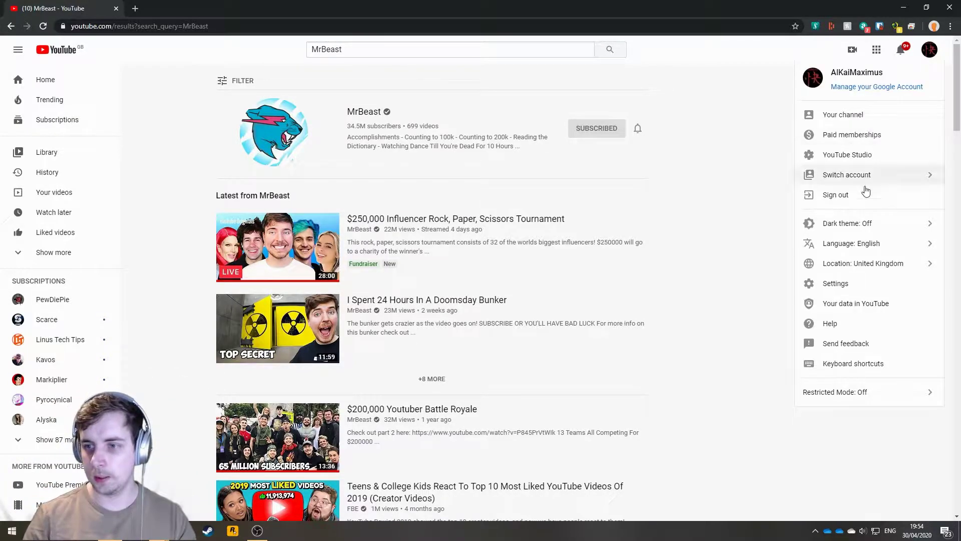
{"action": "left_click", "coordinate": [865, 222]}
{"action": "left_click", "coordinate": [916, 166]}
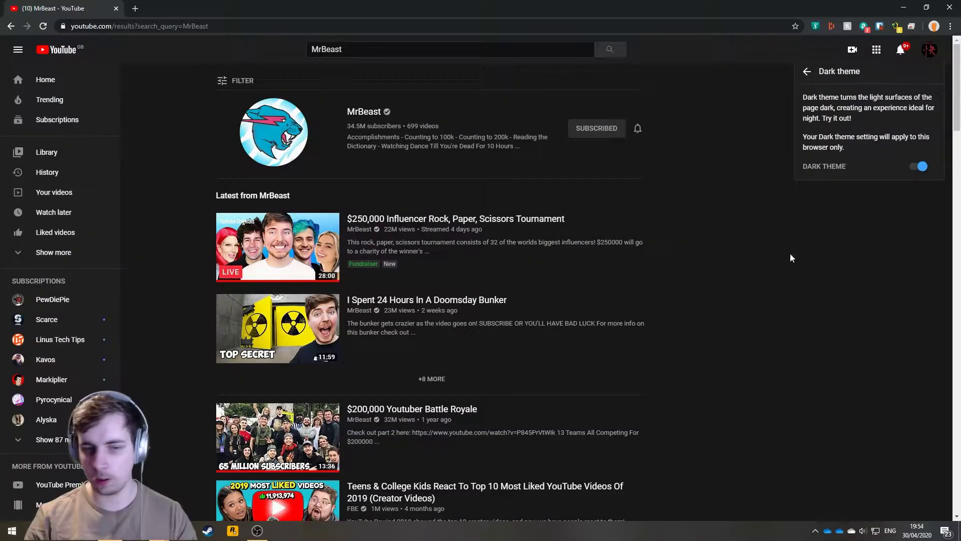
{"action": "left_click", "coordinate": [772, 272]}
{"action": "scroll", "coordinate": [674, 210], "scroll_direction": "down", "scroll_amount": 2}
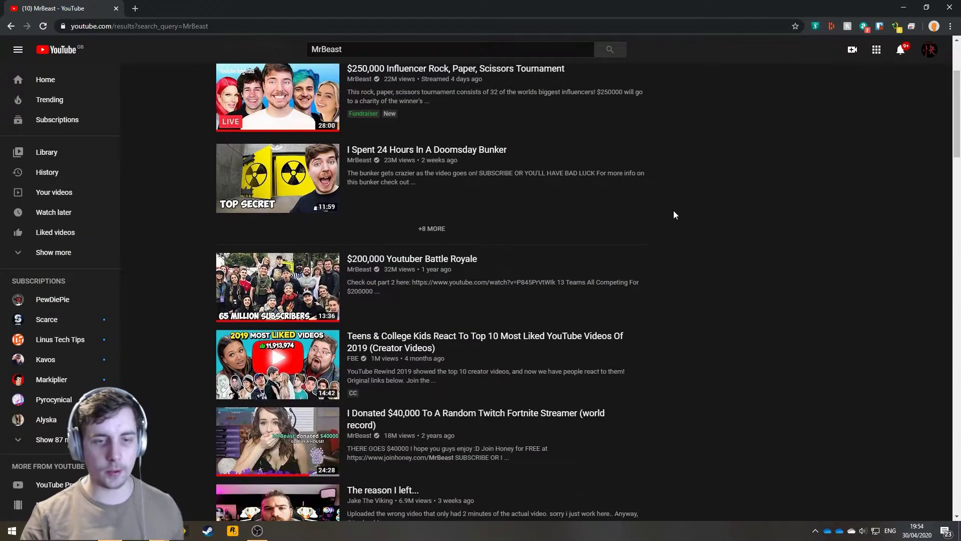
{"action": "scroll", "coordinate": [673, 210], "scroll_direction": "down", "scroll_amount": 1}
{"action": "scroll", "coordinate": [675, 214], "scroll_direction": "down", "scroll_amount": 1}
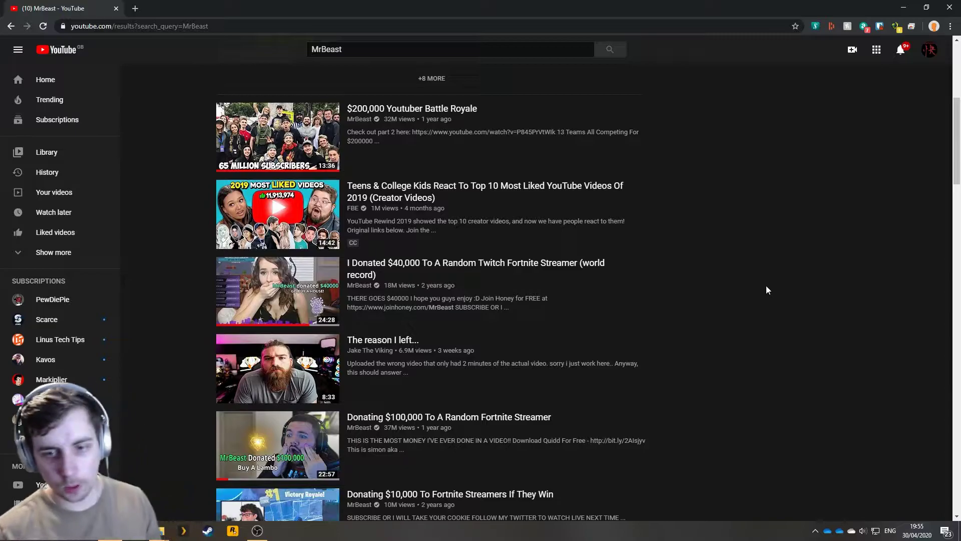
{"action": "scroll", "coordinate": [753, 238], "scroll_direction": "down", "scroll_amount": 1}
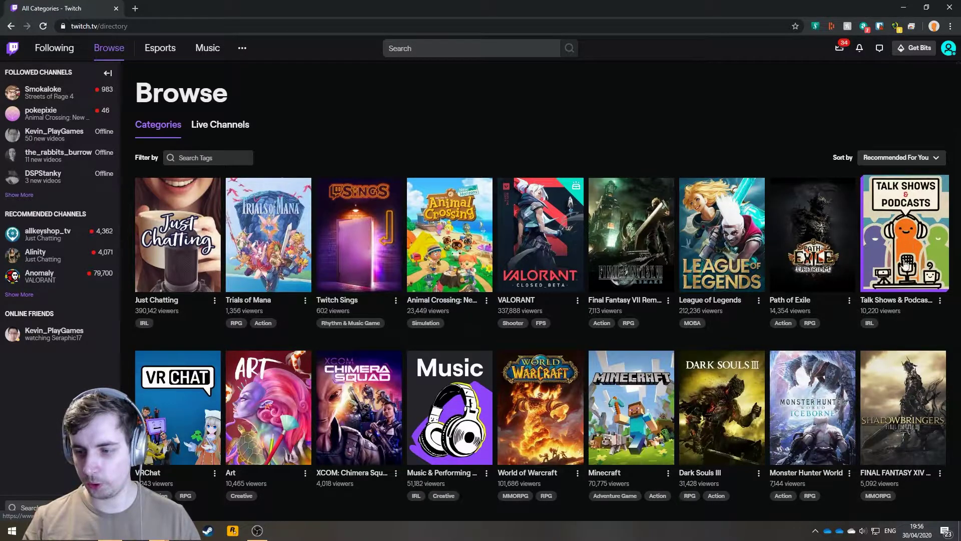
{"action": "scroll", "coordinate": [378, 276], "scroll_direction": "down", "scroll_amount": 2}
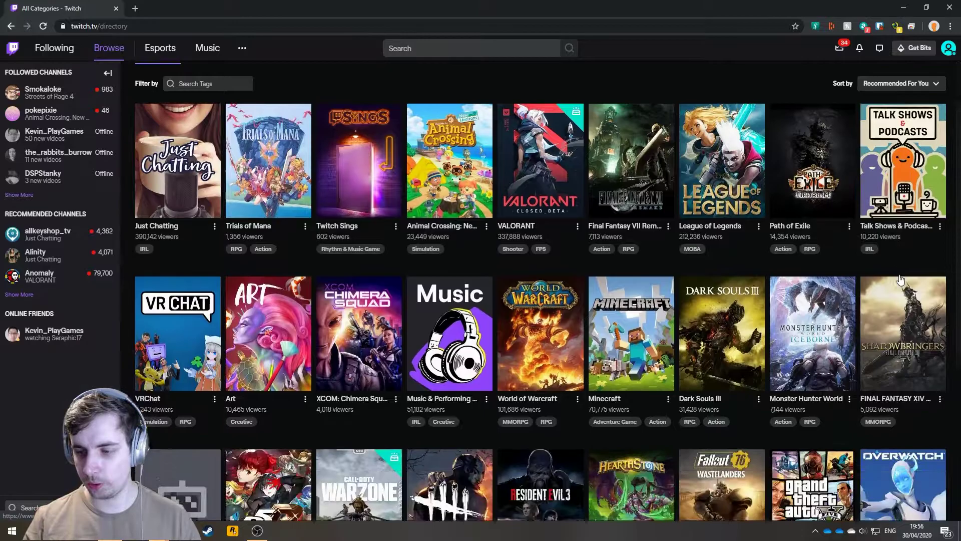
{"action": "scroll", "coordinate": [378, 275], "scroll_direction": "down", "scroll_amount": 3}
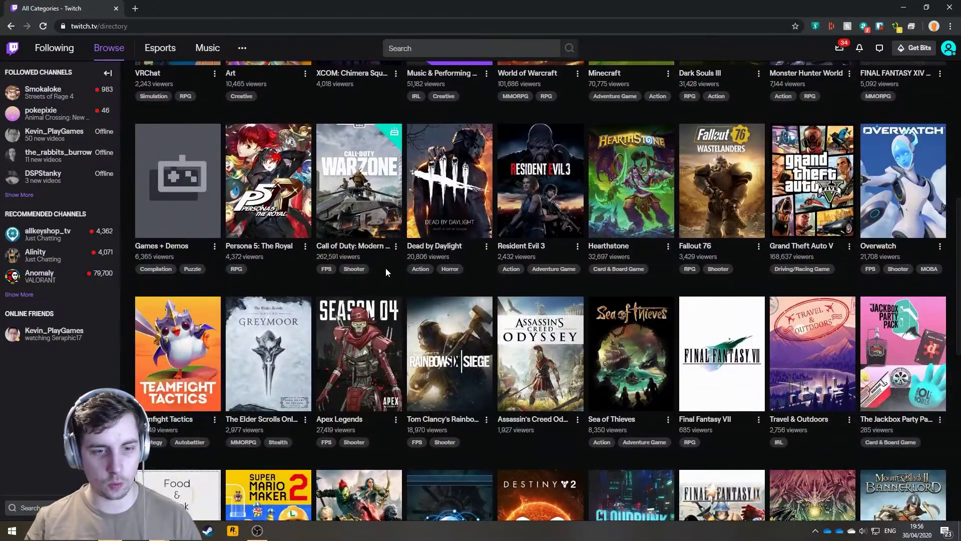
{"action": "scroll", "coordinate": [384, 271], "scroll_direction": "up", "scroll_amount": 3}
{"action": "scroll", "coordinate": [383, 273], "scroll_direction": "down", "scroll_amount": 3}
{"action": "scroll", "coordinate": [372, 286], "scroll_direction": "up", "scroll_amount": 1}
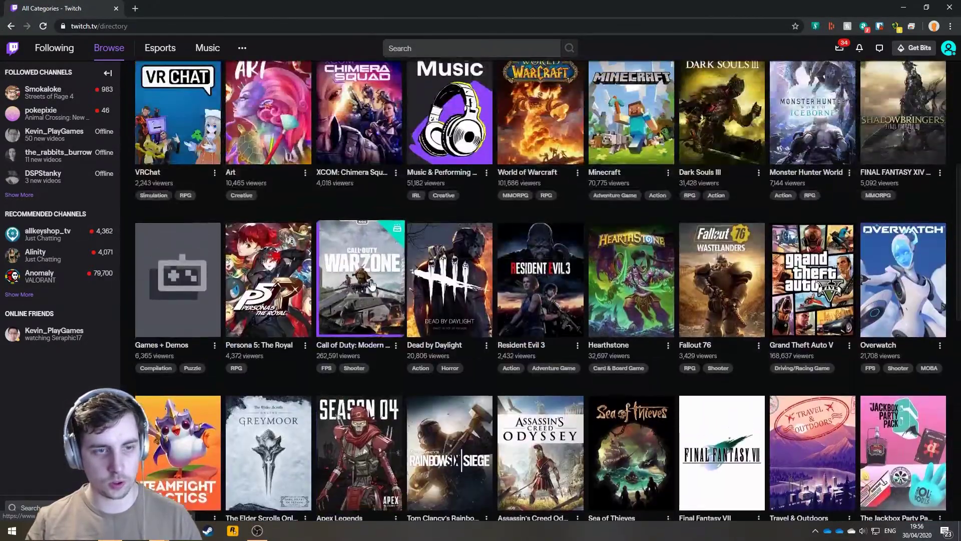
Sort Persona 5: The Royal channels by Viewers (Low to High) and start kio96's Kamoshida's Palace stream.
{"action": "left_click", "coordinate": [260, 281]}
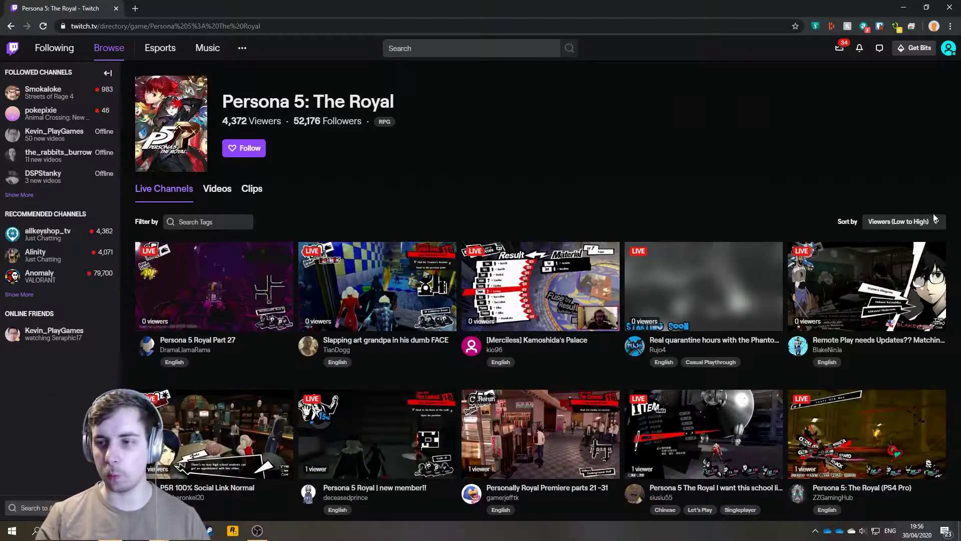
{"action": "left_click", "coordinate": [932, 220]}
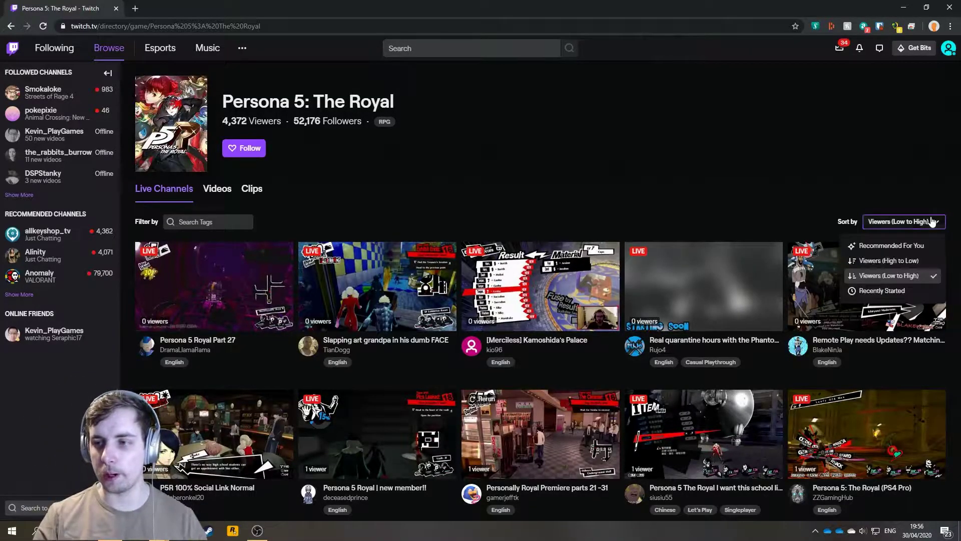
{"action": "left_click", "coordinate": [909, 277]}
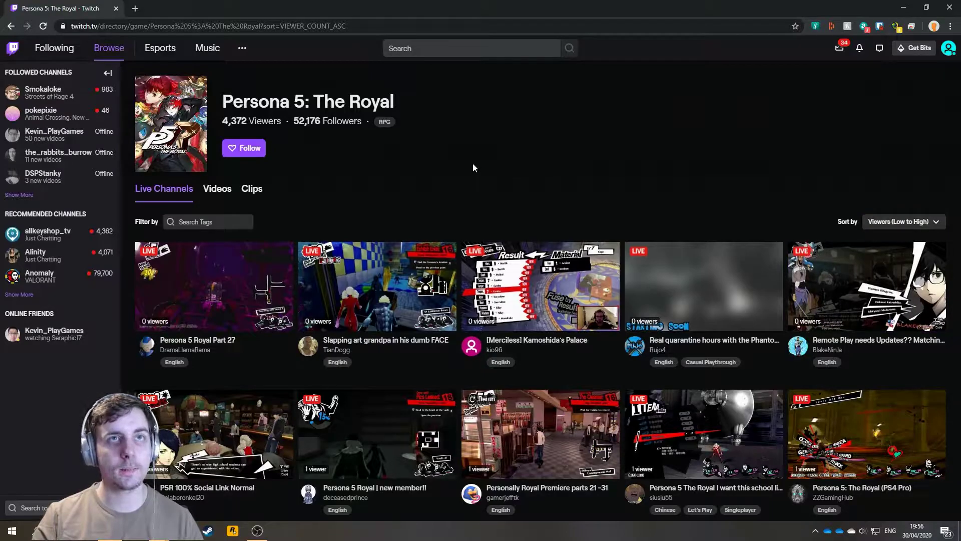
{"action": "scroll", "coordinate": [472, 167], "scroll_direction": "down", "scroll_amount": 1}
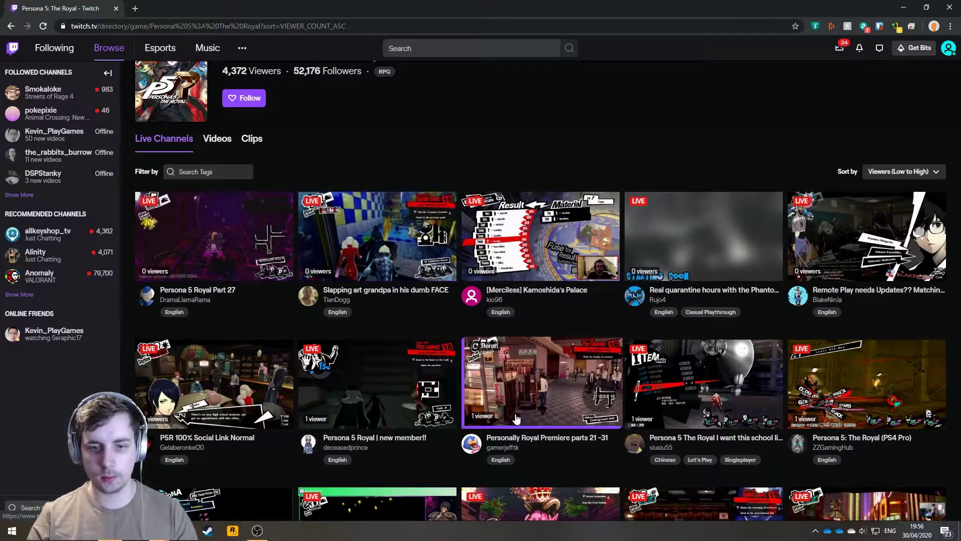
{"action": "left_click", "coordinate": [580, 232]}
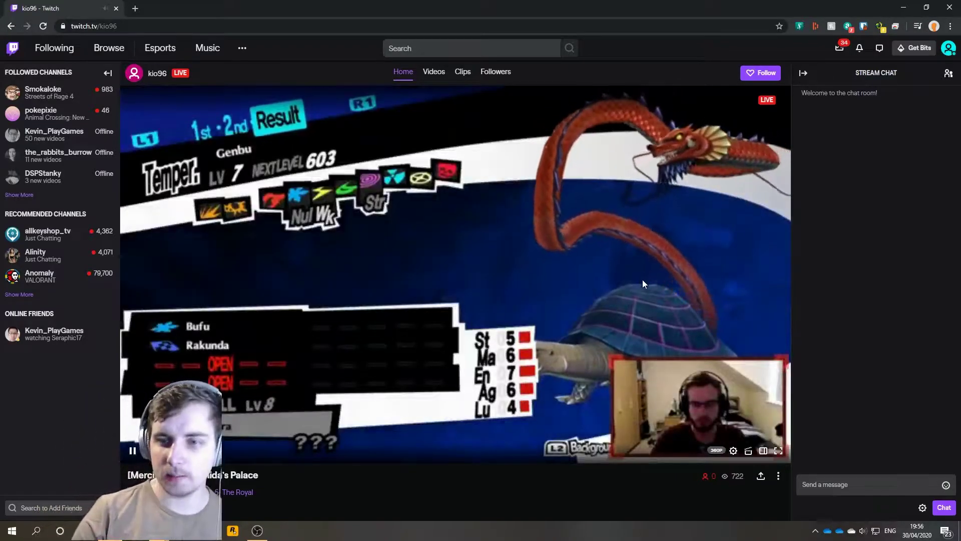
{"action": "left_click", "coordinate": [733, 450]}
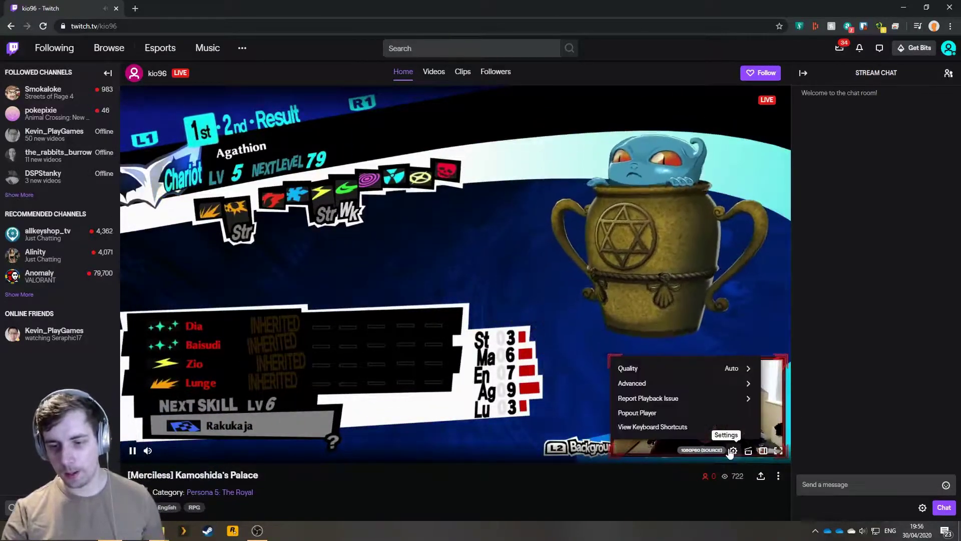
{"action": "scroll", "coordinate": [644, 298], "scroll_direction": "down", "scroll_amount": 1}
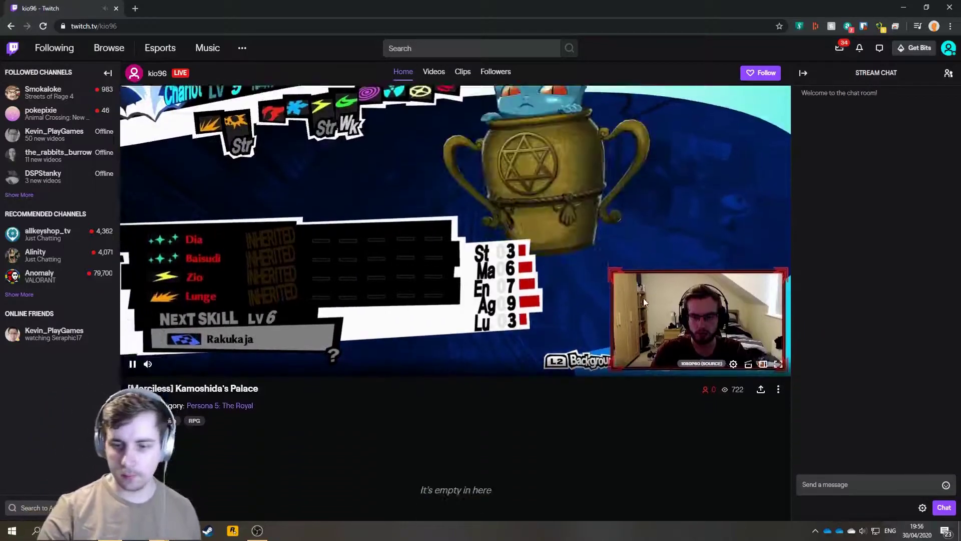
{"action": "scroll", "coordinate": [627, 299], "scroll_direction": "down", "scroll_amount": 3}
{"action": "scroll", "coordinate": [570, 315], "scroll_direction": "up", "scroll_amount": 4}
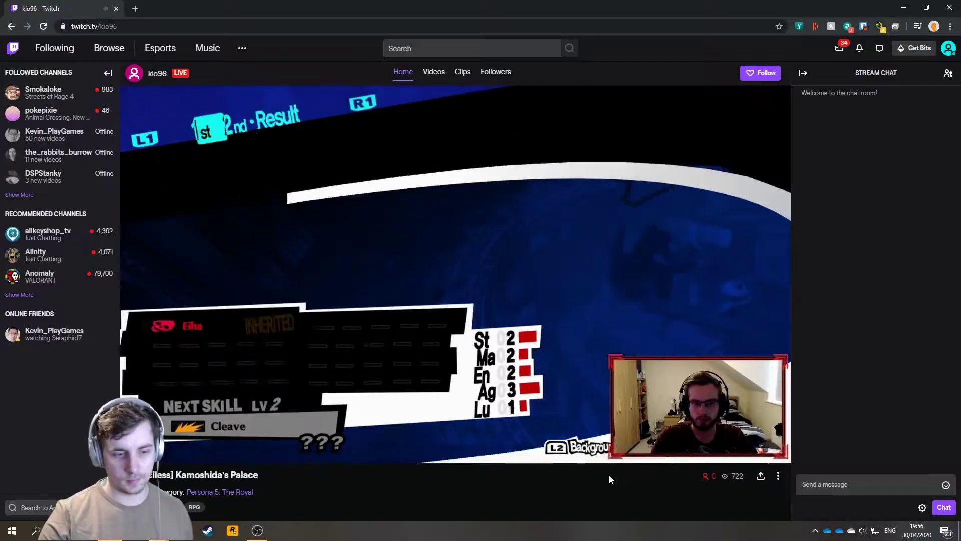
{"action": "scroll", "coordinate": [543, 301], "scroll_direction": "down", "scroll_amount": 2}
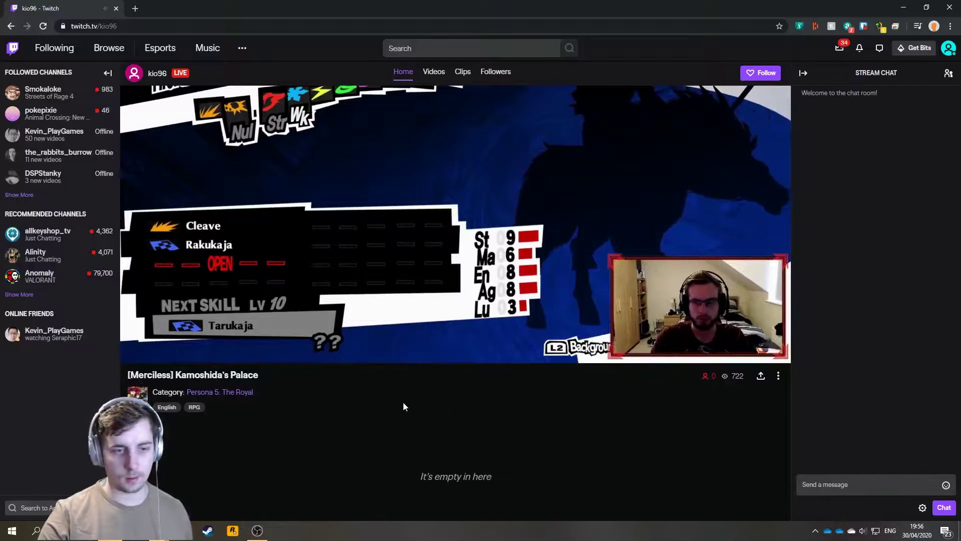
{"action": "scroll", "coordinate": [403, 406], "scroll_direction": "up", "scroll_amount": 2}
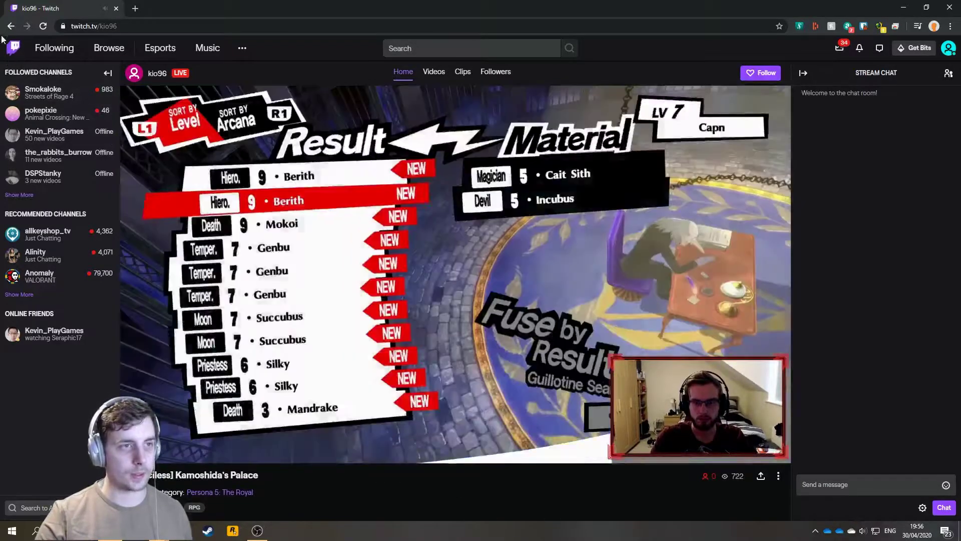
Go back to the Persona 5: The Royal list, visit Rujo4's channel and reach his Streamlabs tip page.
{"action": "left_click", "coordinate": [219, 492]}
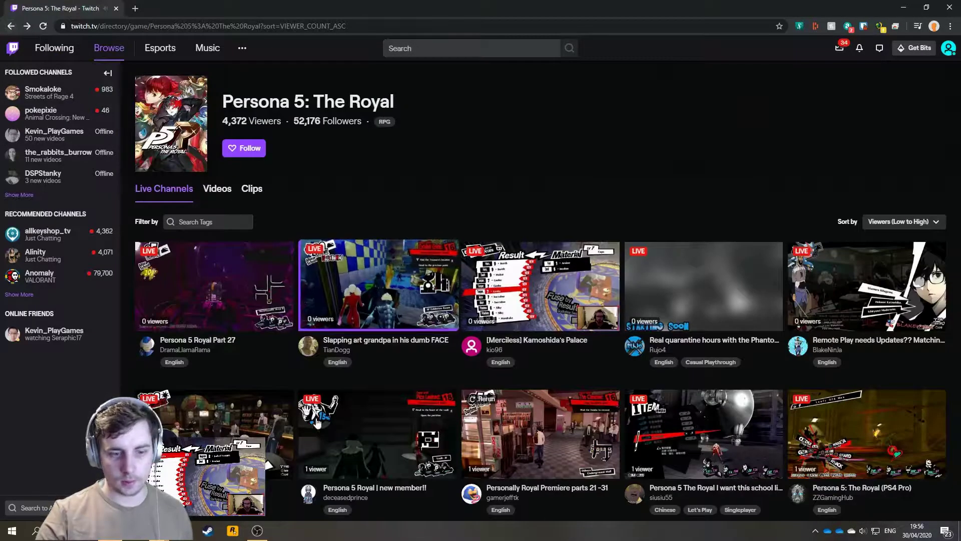
{"action": "left_click", "coordinate": [704, 285]}
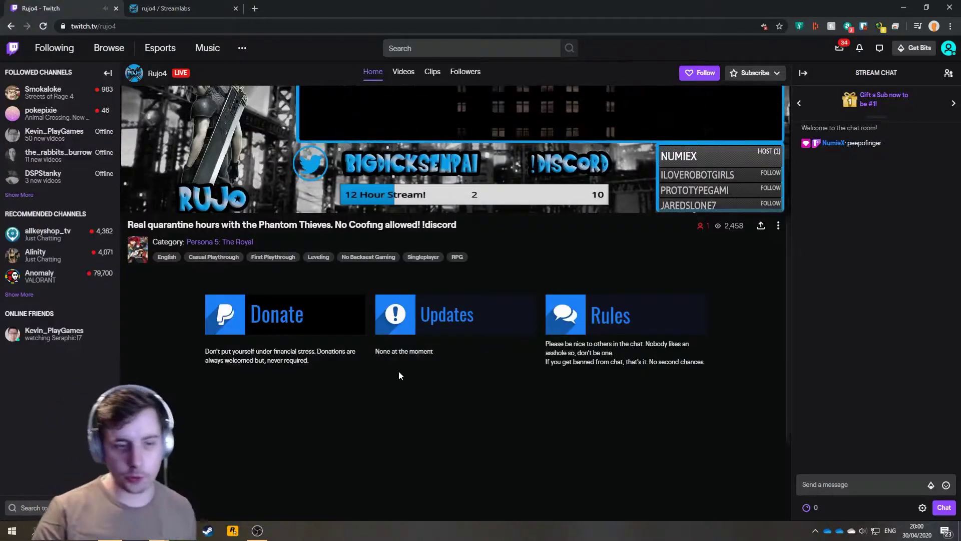
{"action": "scroll", "coordinate": [399, 375], "scroll_direction": "up", "scroll_amount": 3}
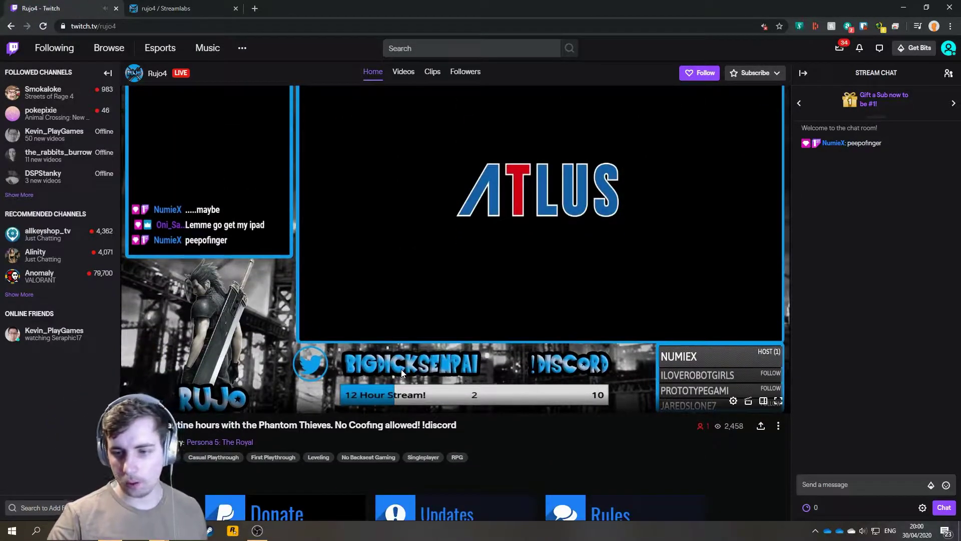
{"action": "left_click", "coordinate": [178, 10]}
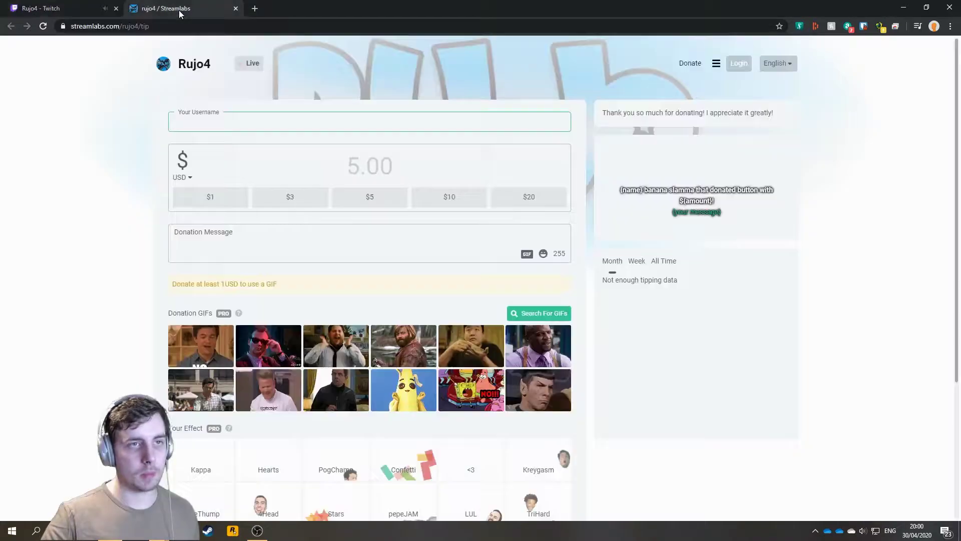
Set the tip to £5 in GBP with the 'Change my mind' message and submit it to Rujo4.
{"action": "left_click", "coordinate": [183, 177]}
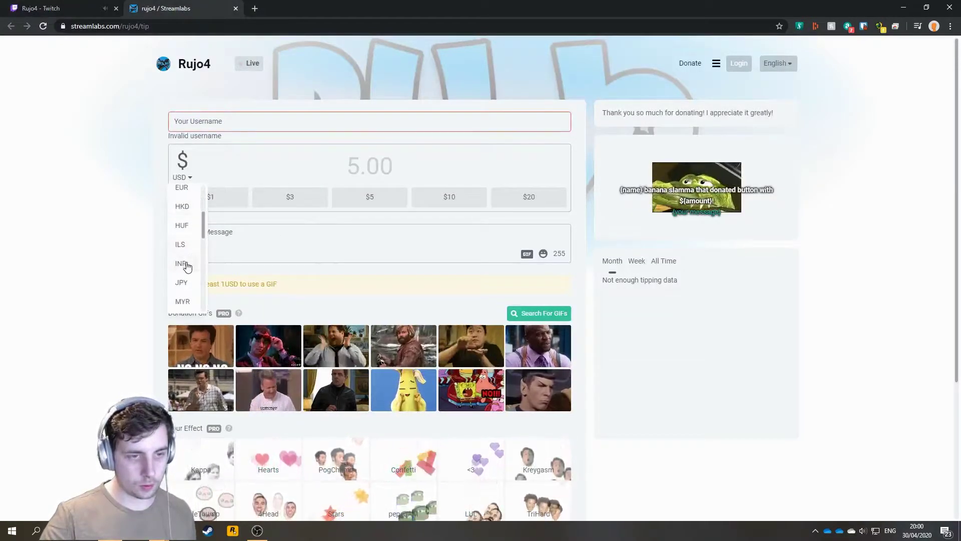
{"action": "scroll", "coordinate": [191, 260], "scroll_direction": "down", "scroll_amount": 3}
{"action": "scroll", "coordinate": [187, 271], "scroll_direction": "up", "scroll_amount": 2}
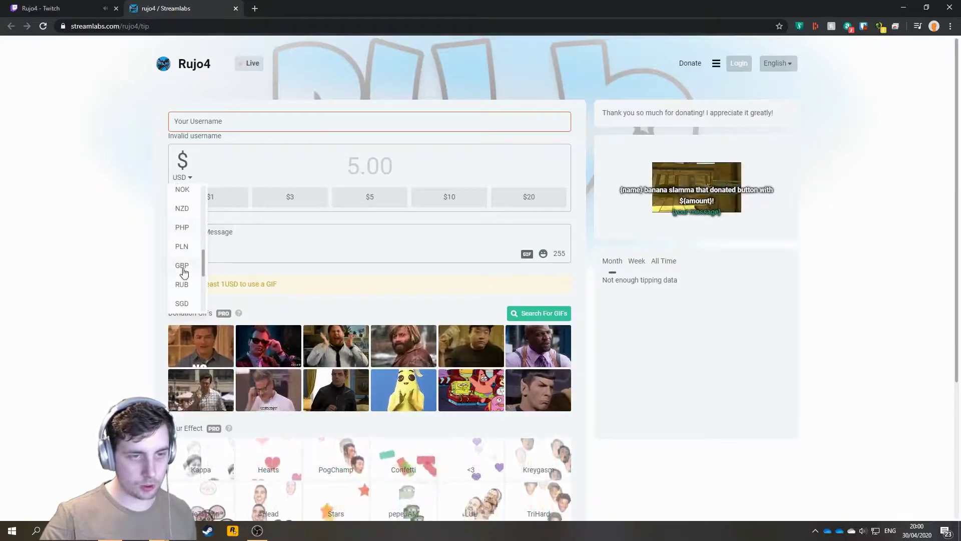
{"action": "left_click", "coordinate": [182, 268]}
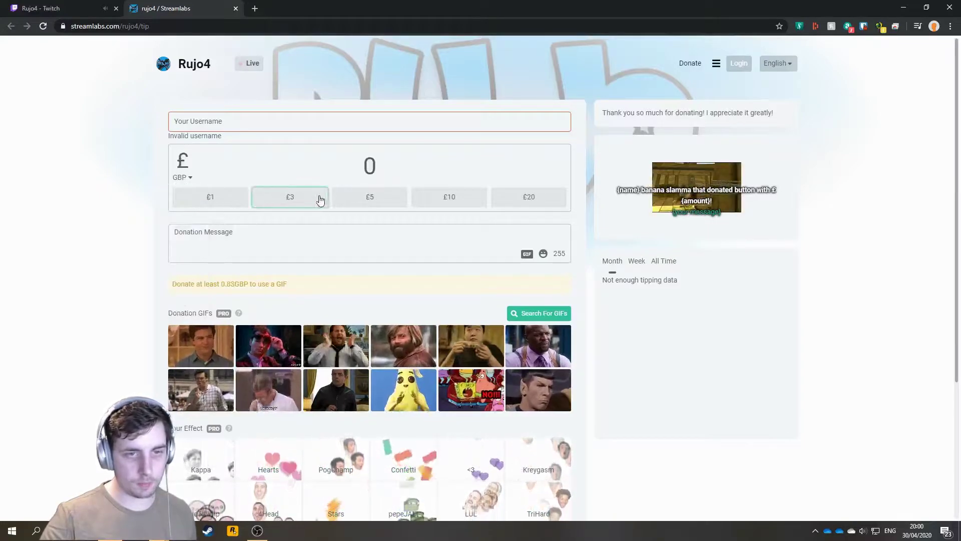
{"action": "left_click", "coordinate": [366, 203]}
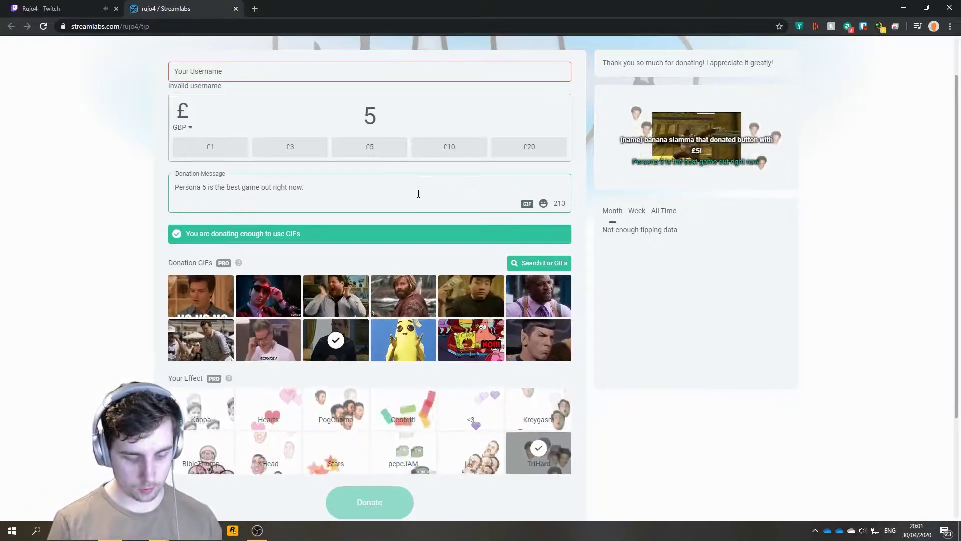
{"action": "type", "text": "Changemy mind."}
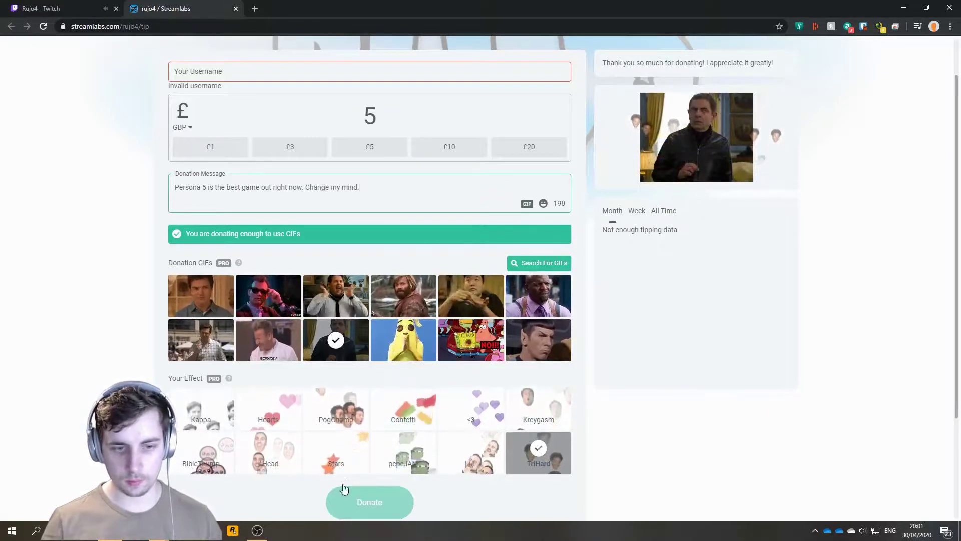
{"action": "scroll", "coordinate": [353, 495], "scroll_direction": "down", "scroll_amount": 2}
{"action": "left_click", "coordinate": [357, 404]}
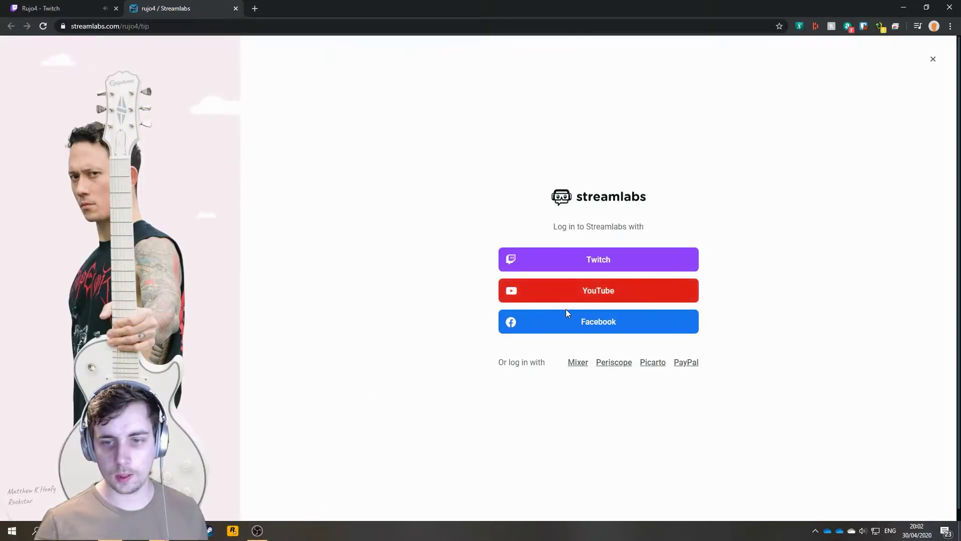
Return to Rujo4's Twitch stream tab after submitting the tip.
{"action": "left_click", "coordinate": [64, 7]}
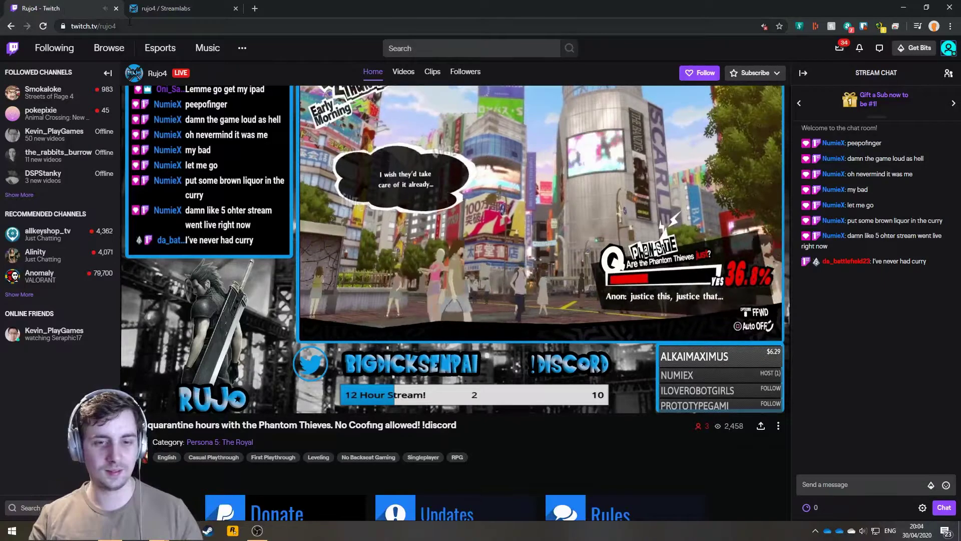
Accept the chat rules and send 'Your welcome. Safe safe, stay sane' in Rujo4's chat.
{"action": "left_click", "coordinate": [843, 484]}
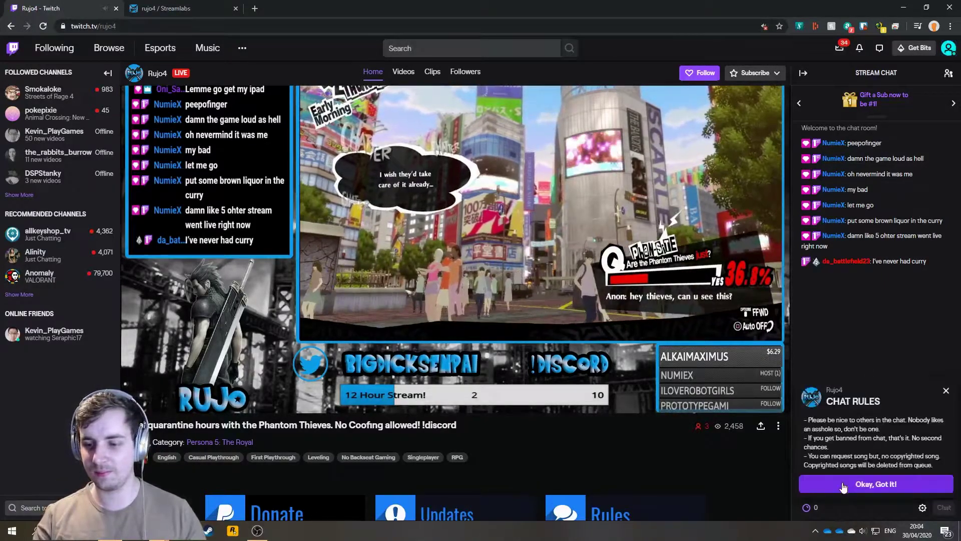
{"action": "left_click", "coordinate": [844, 485]}
{"action": "type", "text": "Your welcome. Safe"}
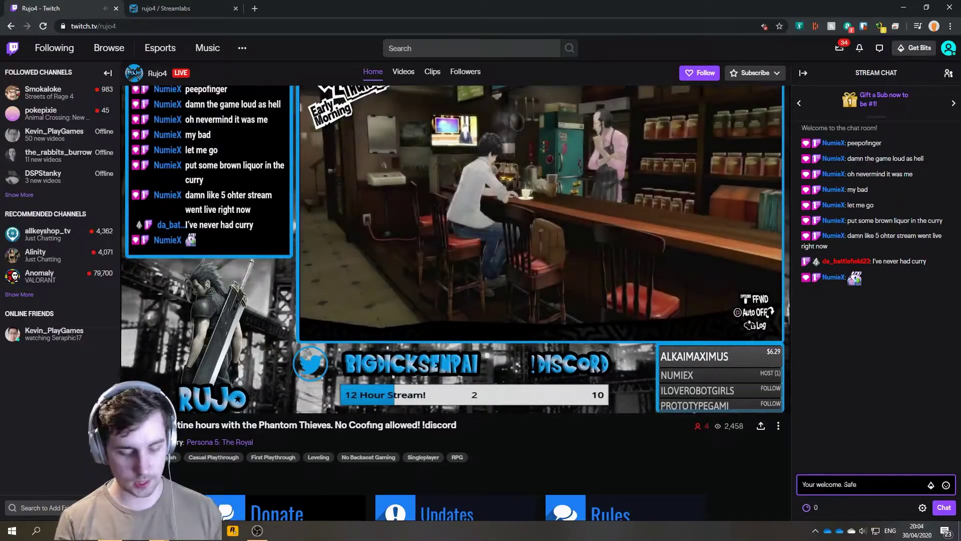
{"action": "type", "text": " Safe, s"}
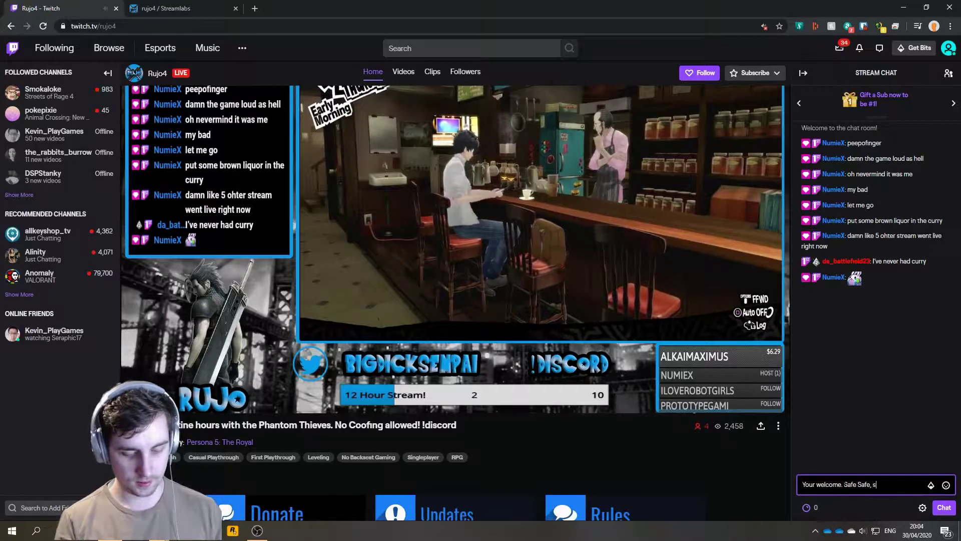
{"action": "type", "text": "tay sane"}
{"action": "key", "text": "Return"}
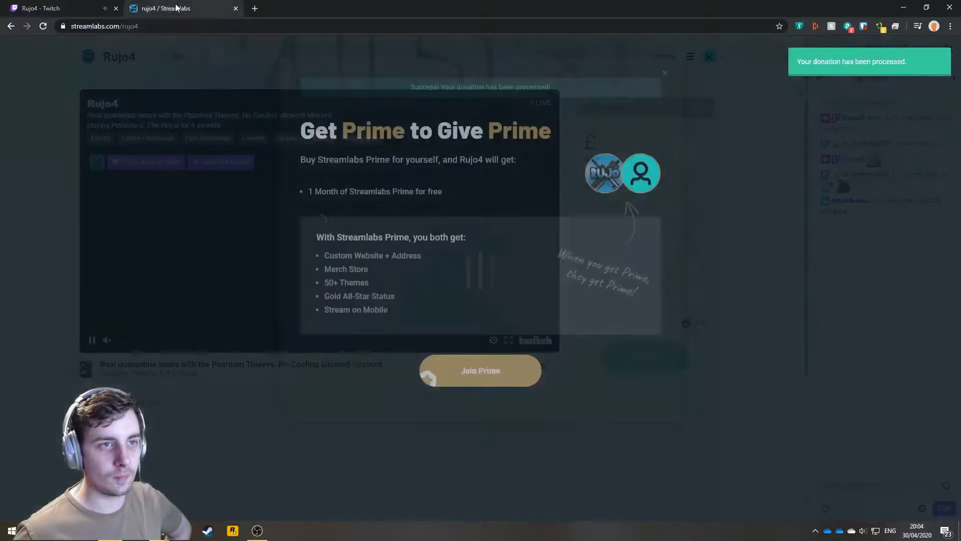
Confirm the Streamlabs tip was processed, dismiss the Prime offer and return to the stream.
{"action": "left_click", "coordinate": [187, 8]}
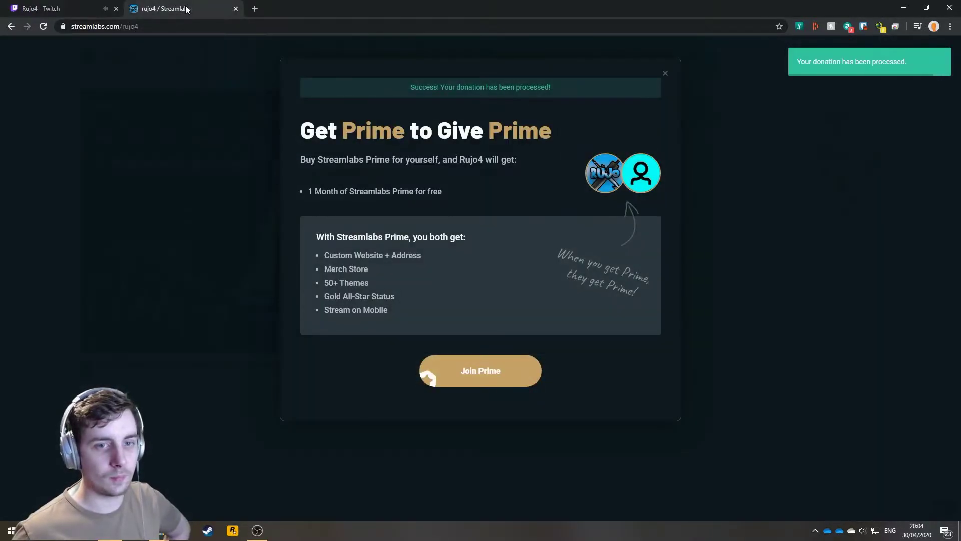
{"action": "left_click", "coordinate": [666, 76]}
{"action": "left_click", "coordinate": [46, 9]}
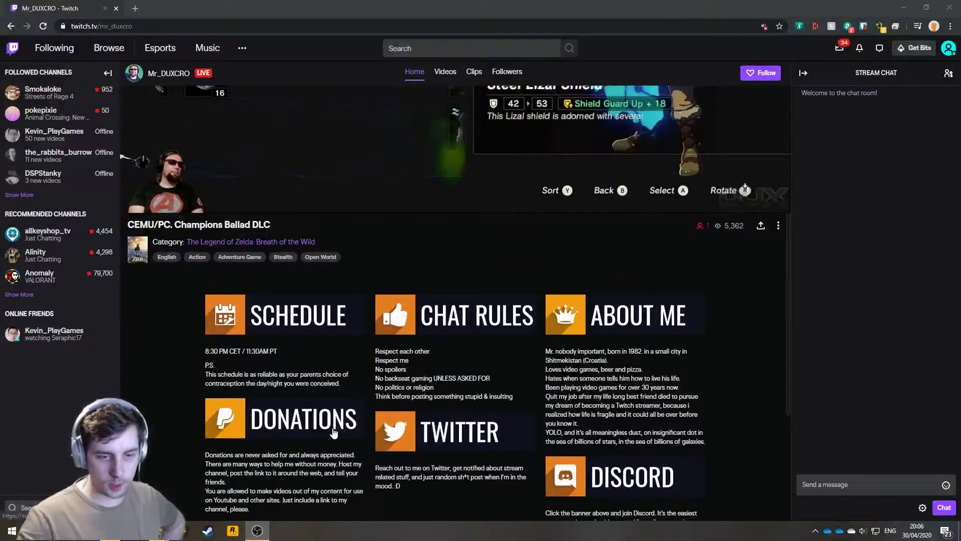
Prepare a $5 tip on Mr_DUXCRO's donation page with the BOTW2 stay-safe message, then go back to his stream.
{"action": "left_click", "coordinate": [333, 423]}
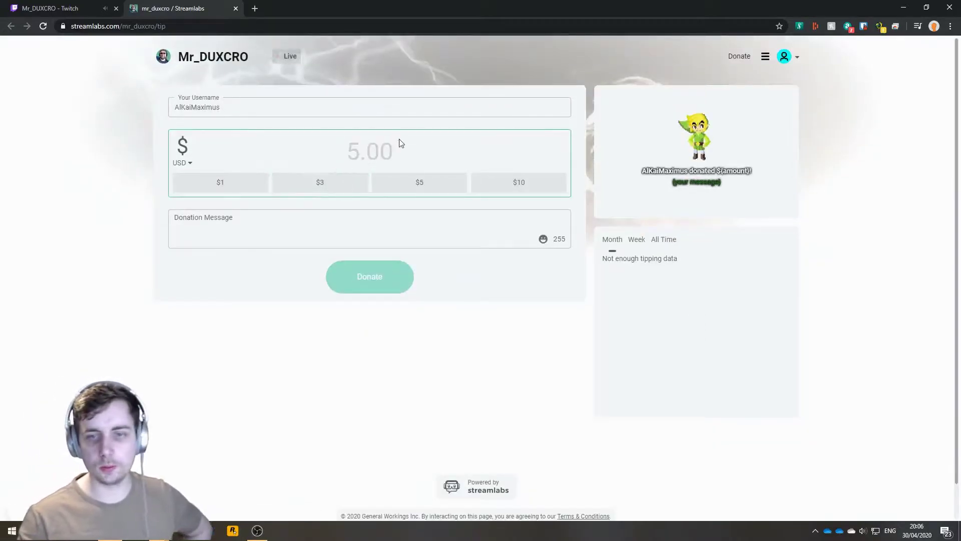
{"action": "type", "text": "5"}
{"action": "left_click", "coordinate": [339, 228]}
{"action": "type", "text": "Can't wait for BOTW2. Stay safe, stay sane"}
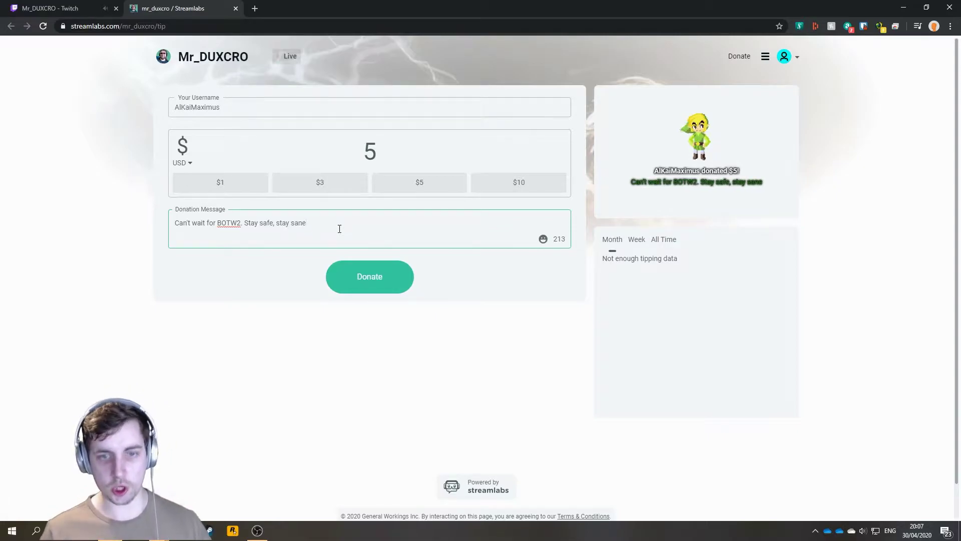
{"action": "key", "text": "ctrl+Tab"}
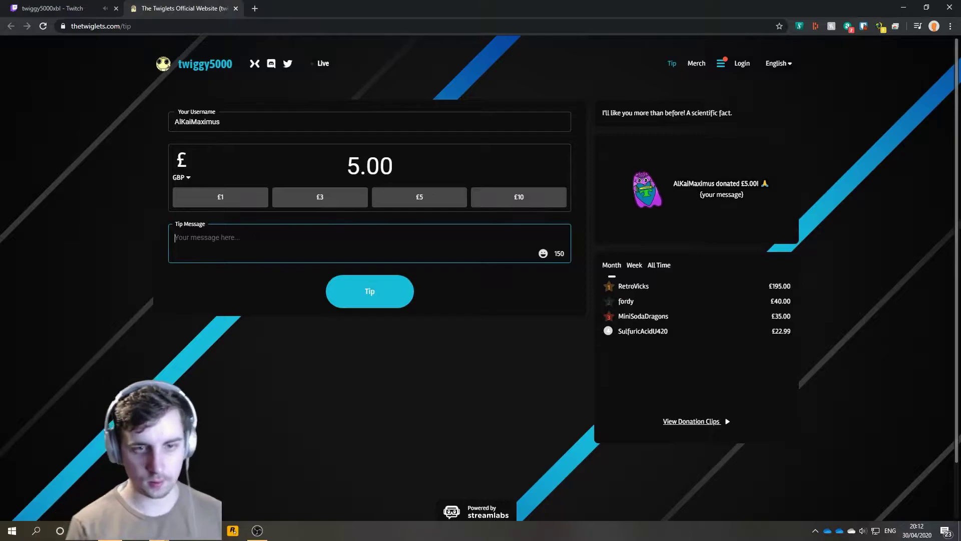
{"action": "type", "text": "Stay safe, stay sane"}
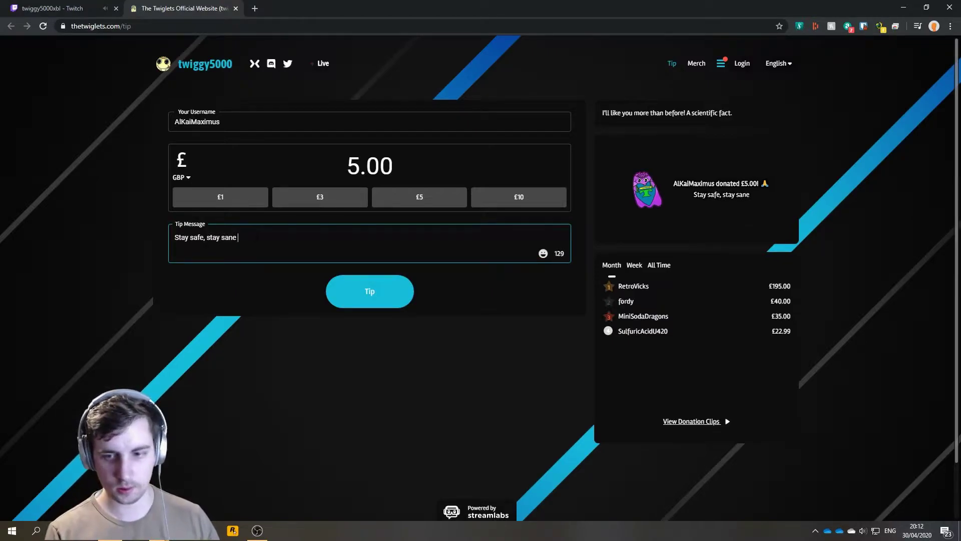
Return to twiggy5000xbl's Twitch stream after sending the £5 'Stay safe, stay sane' tip.
{"action": "left_click", "coordinate": [64, 11]}
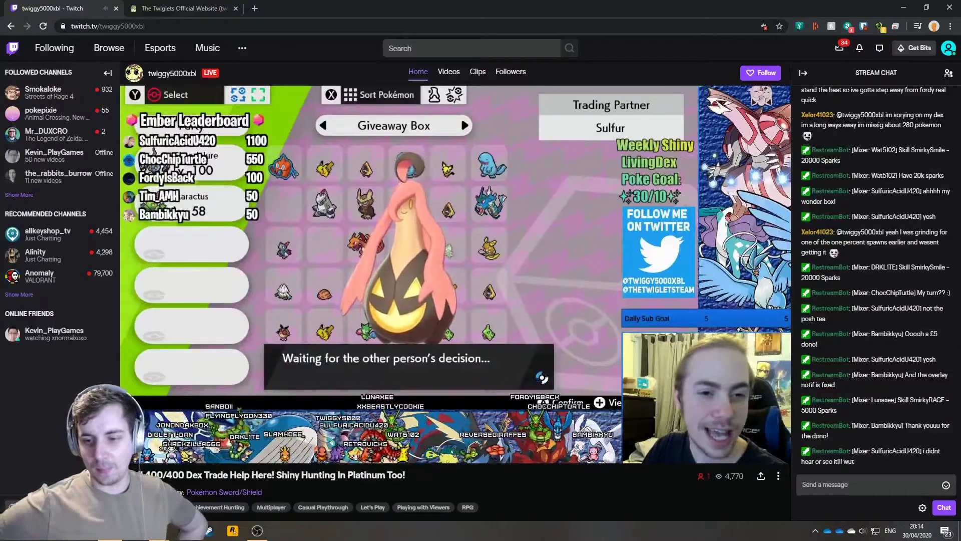
{"action": "type", "text": "That's me"}
Send "That's me" and "Donating to random streamers with low views" in twiggy5000xbl's chat.
{"action": "key", "text": "Return"}
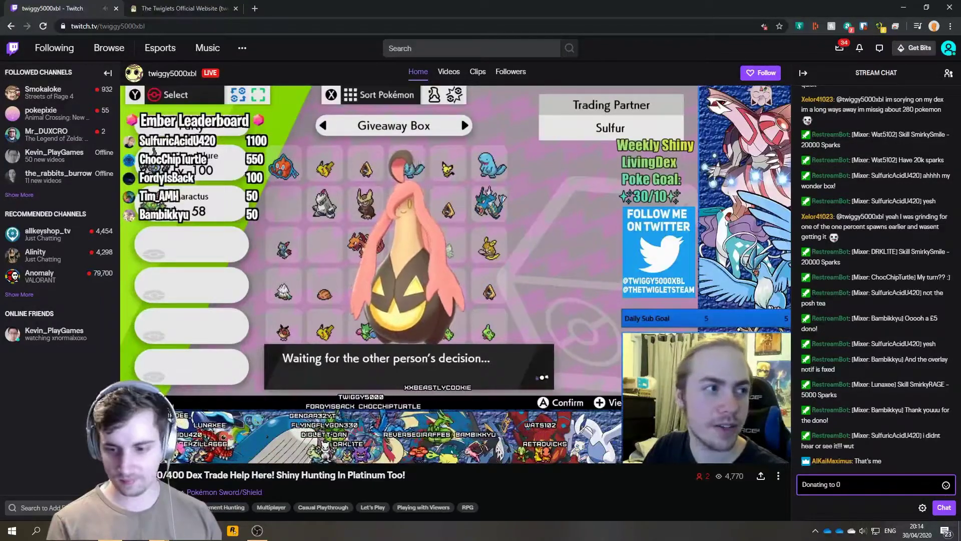
{"action": "key", "text": "ctrl+a"}
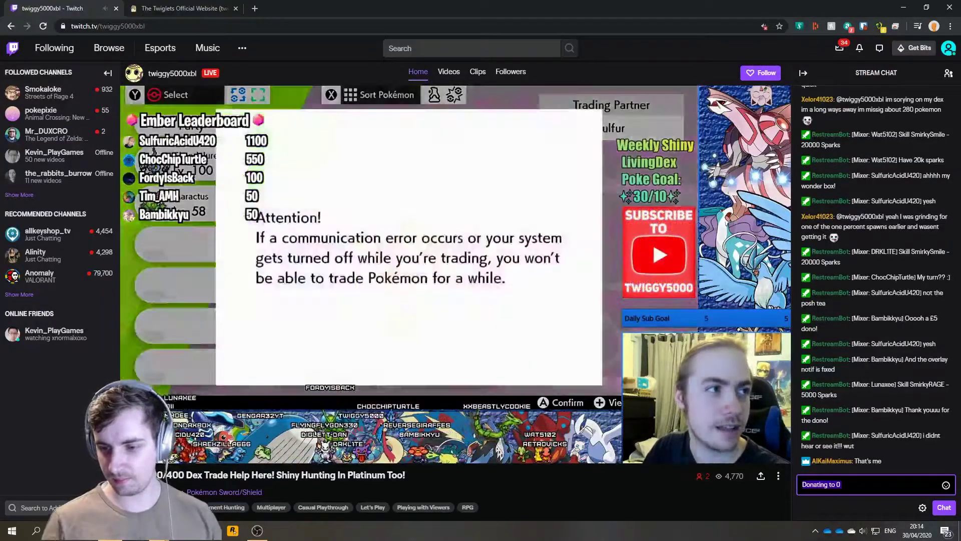
{"action": "key", "text": "Right"}
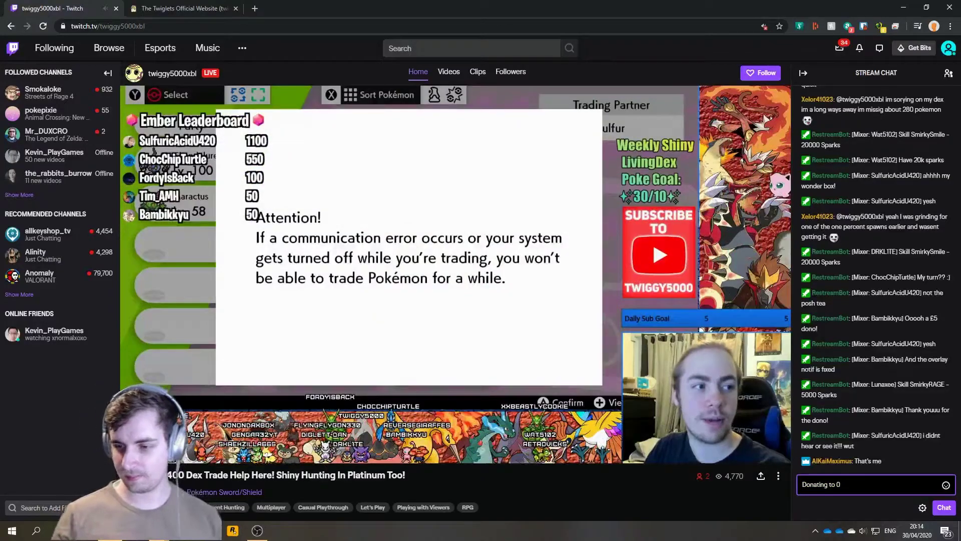
{"action": "key", "text": "ctrl+a"}
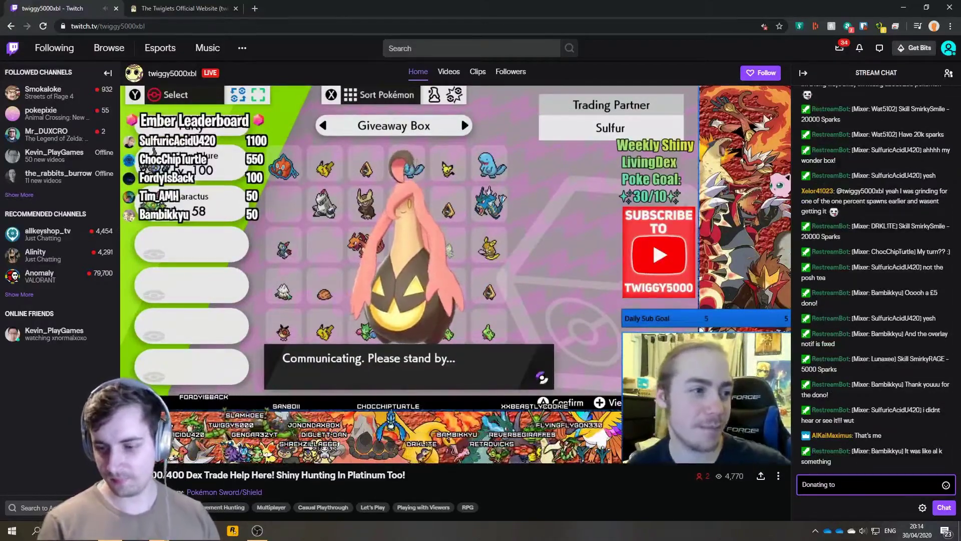
{"action": "type", "text": "random "}
{"action": "type", "text": "streame"}
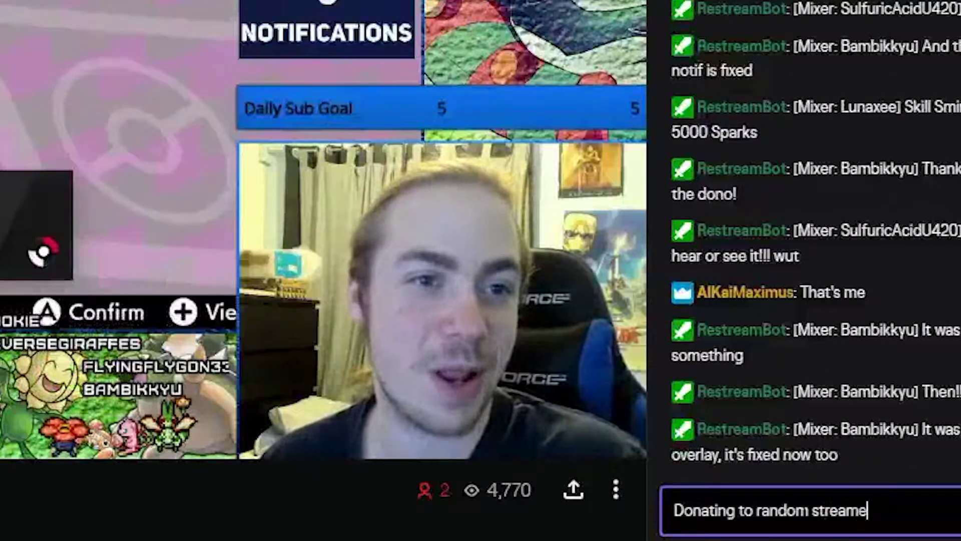
{"action": "type", "text": "rs"}
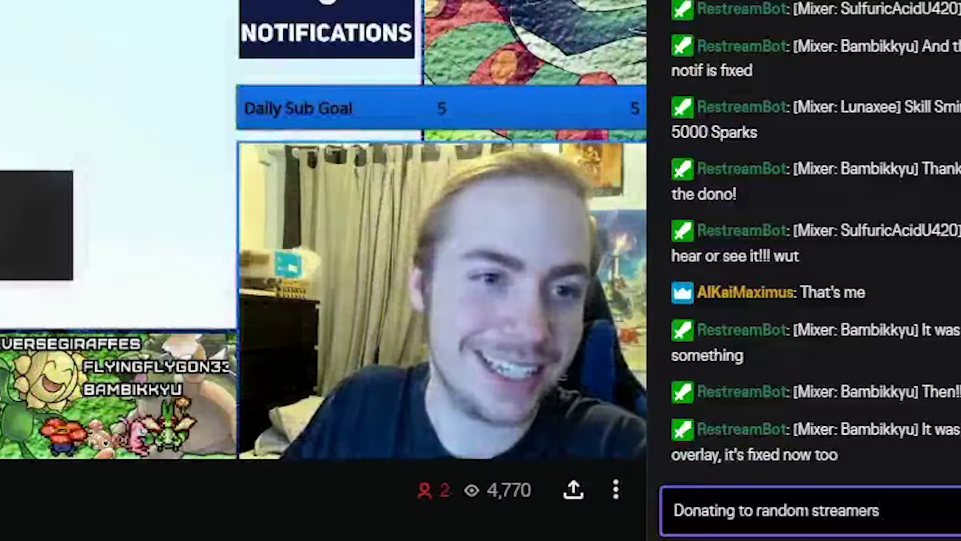
{"action": "type", "text": " w"}
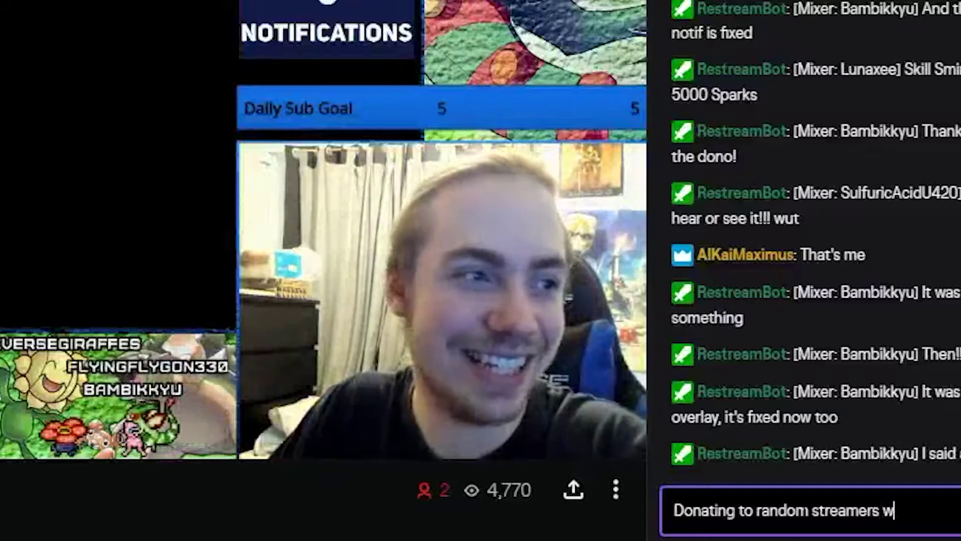
{"action": "type", "text": "ith low views"}
{"action": "key", "text": "Return"}
{"action": "type", "text": "Ha"}
{"action": "type", "text": "ve a nice day"}
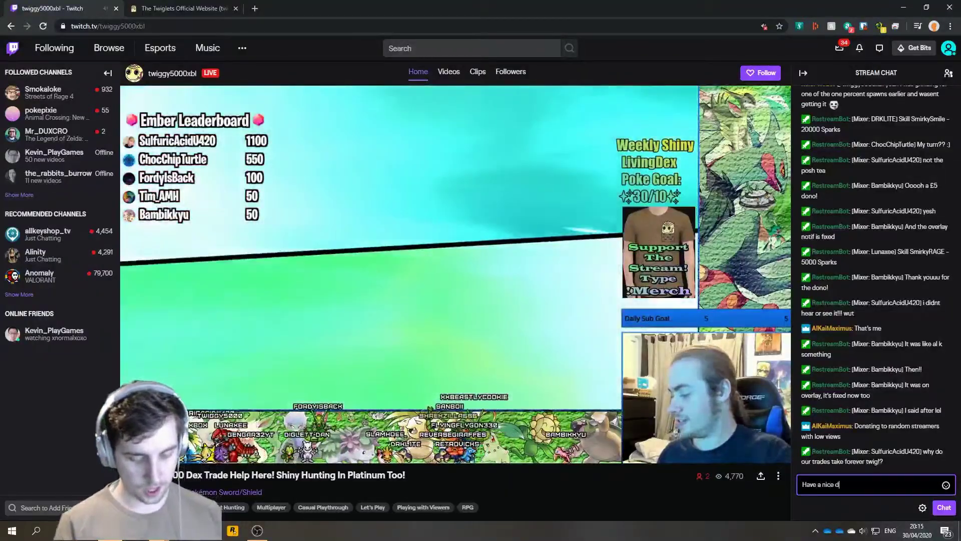
Close the twiggy5000 success page, go to Twitch home and mark a recommended channel Not Interested.
{"action": "left_click", "coordinate": [225, 9]}
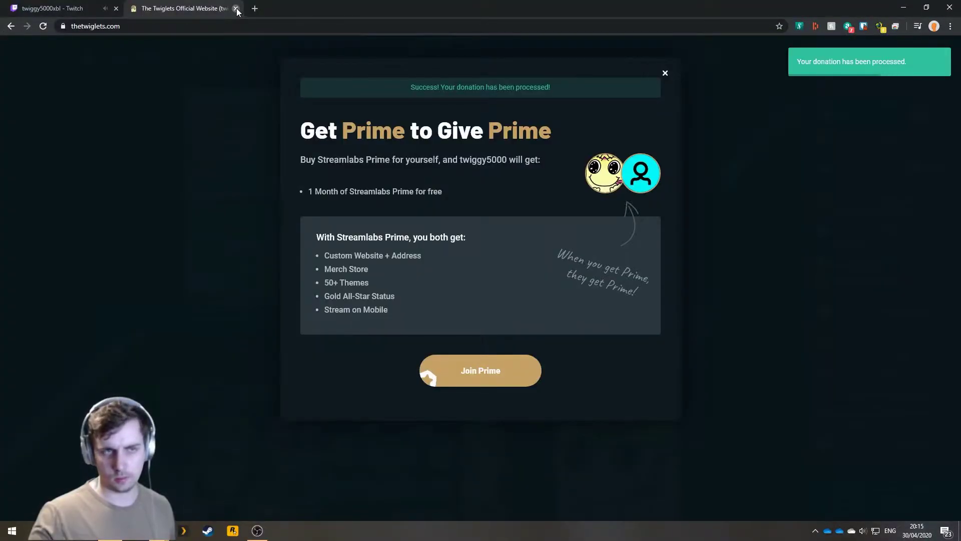
{"action": "left_click", "coordinate": [236, 9]}
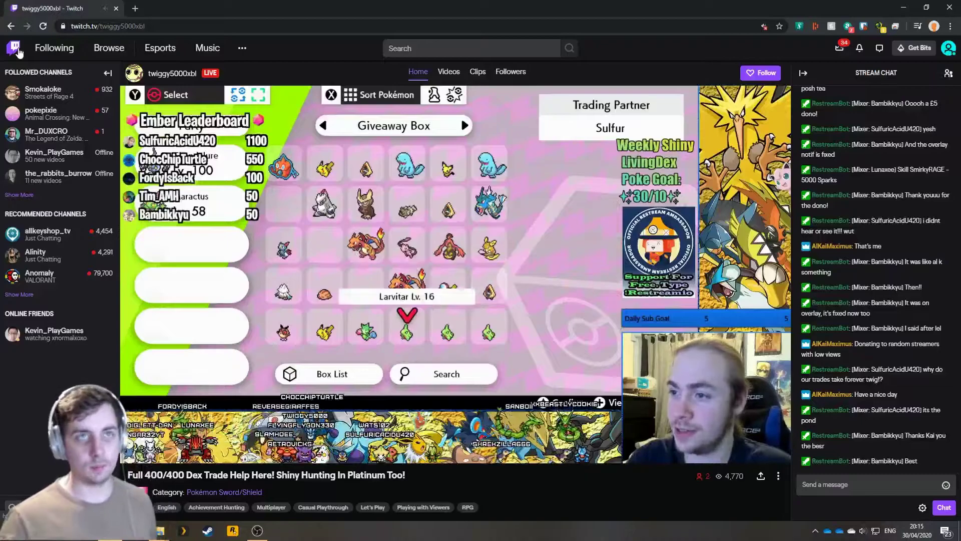
{"action": "left_click", "coordinate": [13, 49]}
{"action": "left_click", "coordinate": [449, 351]}
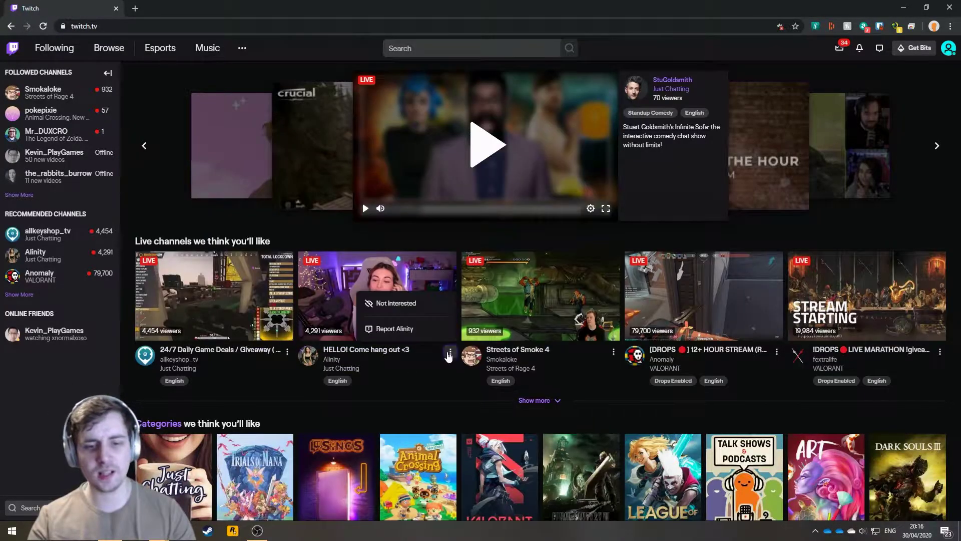
{"action": "left_click", "coordinate": [410, 304]}
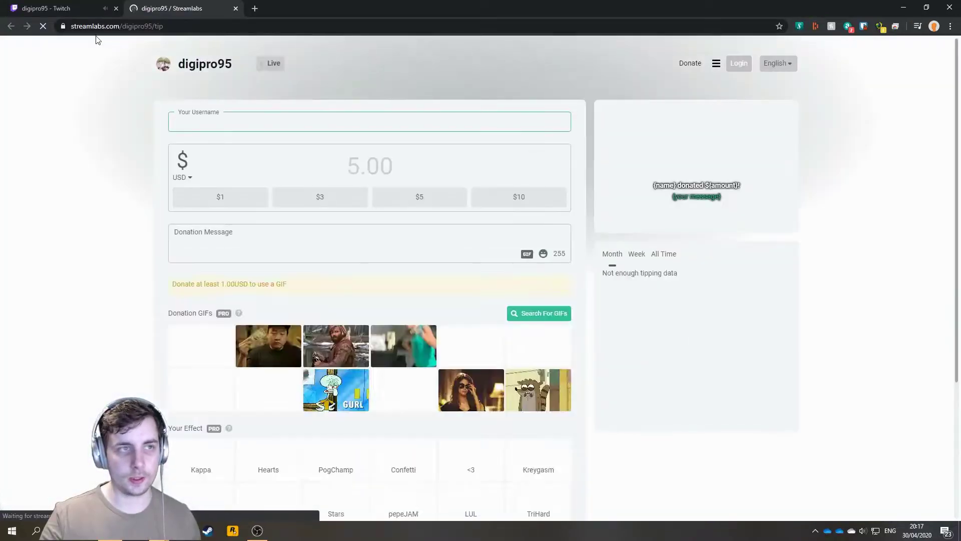
Check the streamer's channel, then set a $5 tip and begin the 'Hope you are keeping well. Stay safe' message.
{"action": "left_click", "coordinate": [62, 10]}
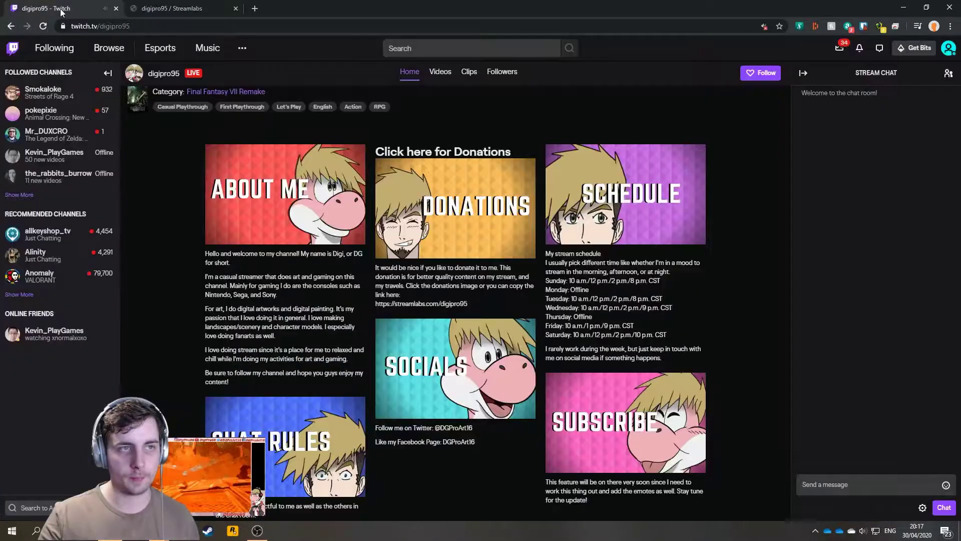
{"action": "left_click", "coordinate": [163, 12]}
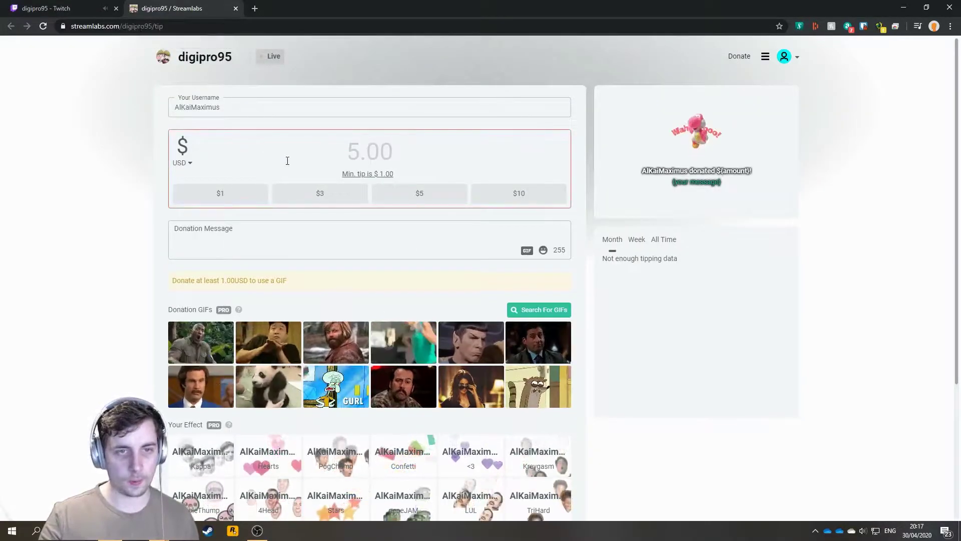
{"action": "left_click", "coordinate": [389, 195]}
{"action": "left_click", "coordinate": [271, 236]}
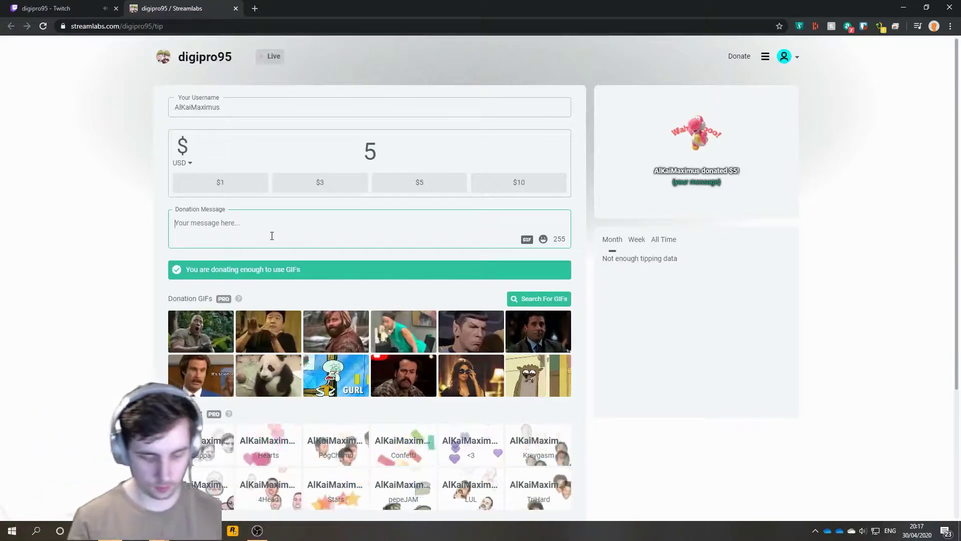
{"action": "type", "text": "Hope you are ke"}
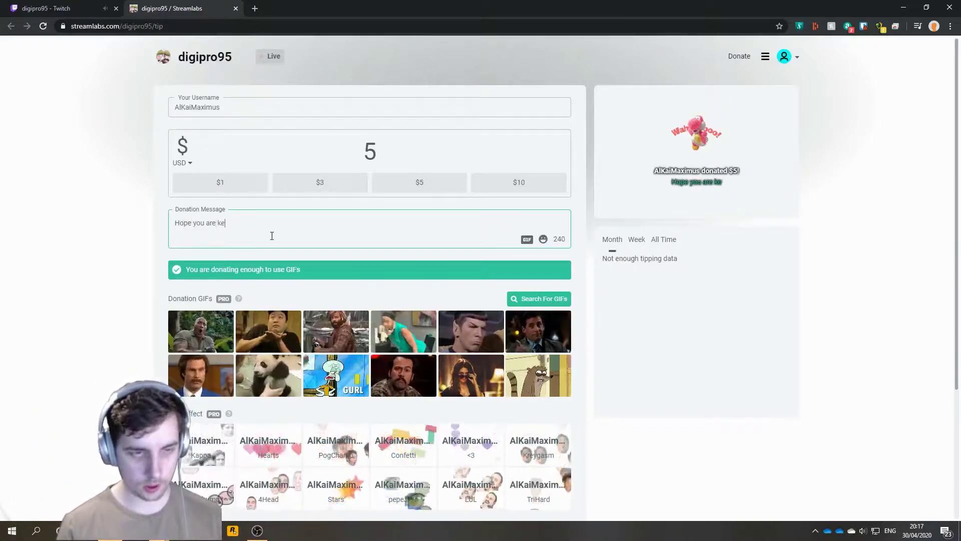
{"action": "type", "text": "eping well. S"}
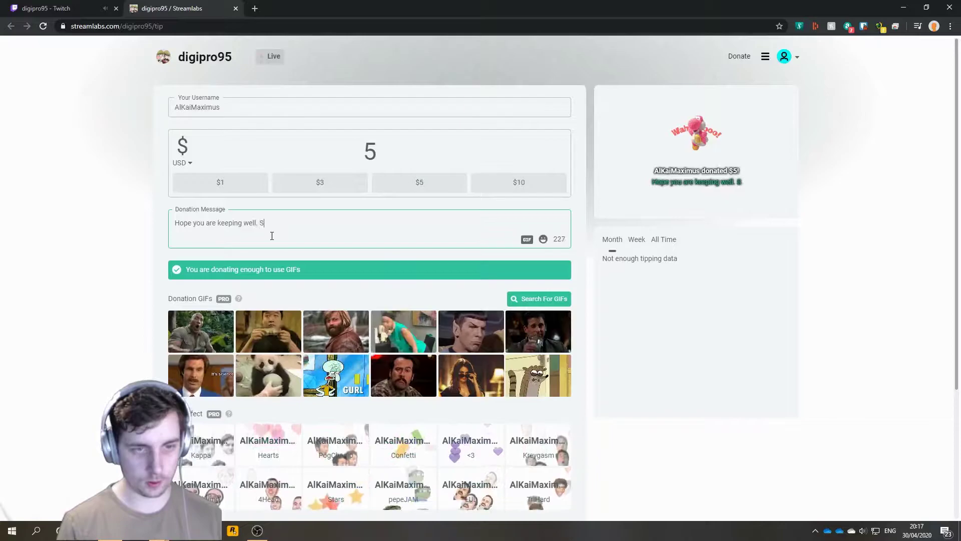
{"action": "type", "text": "tay"}
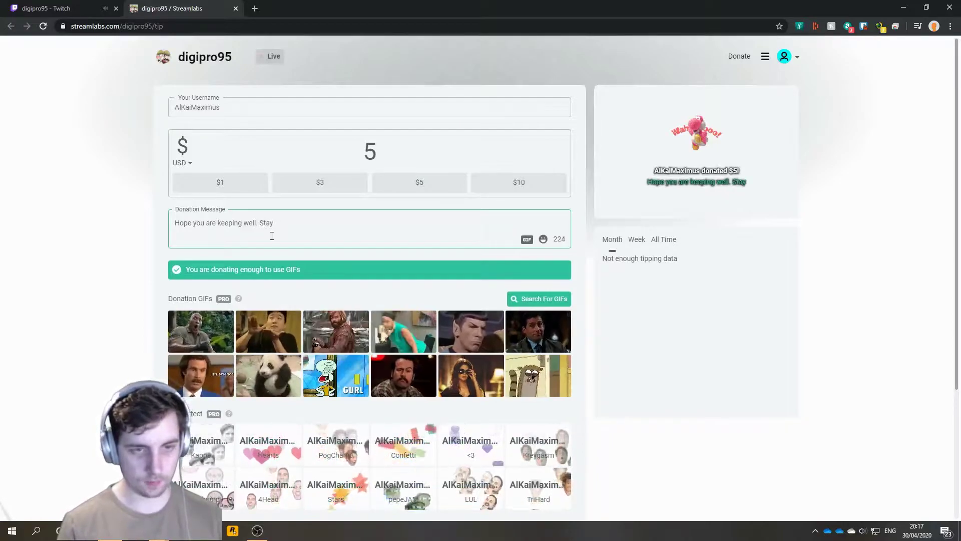
{"action": "type", "text": " safe"}
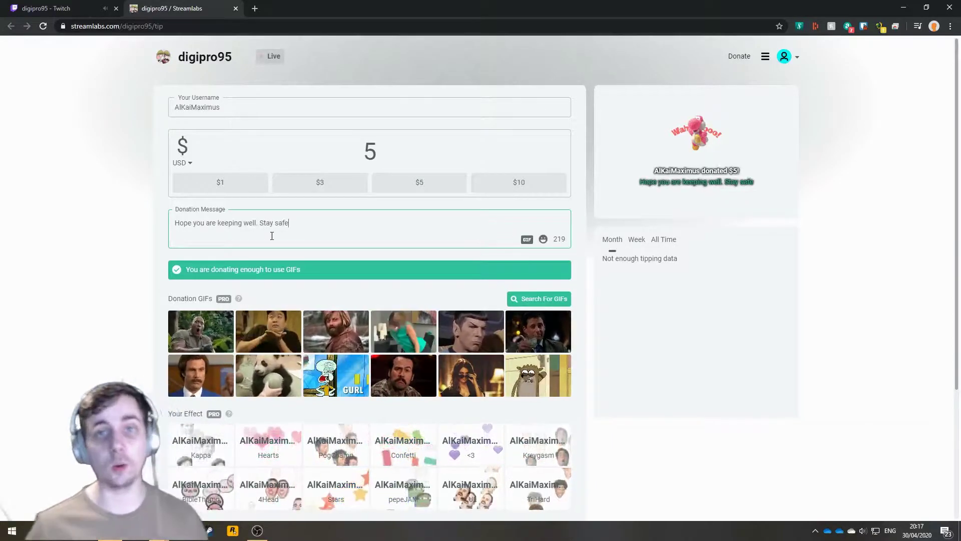
{"action": "type", "text": ","}
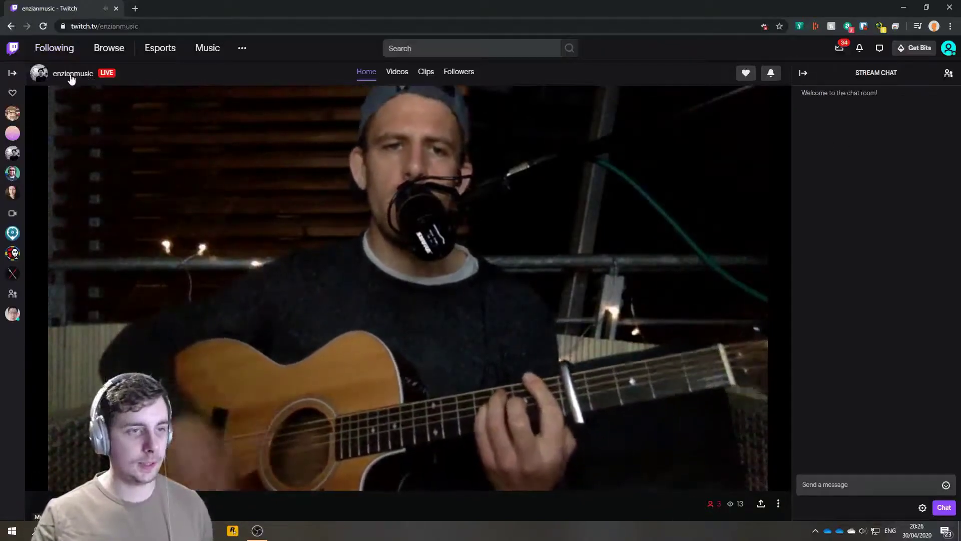
{"action": "mouse_move", "coordinate": [72, 106]}
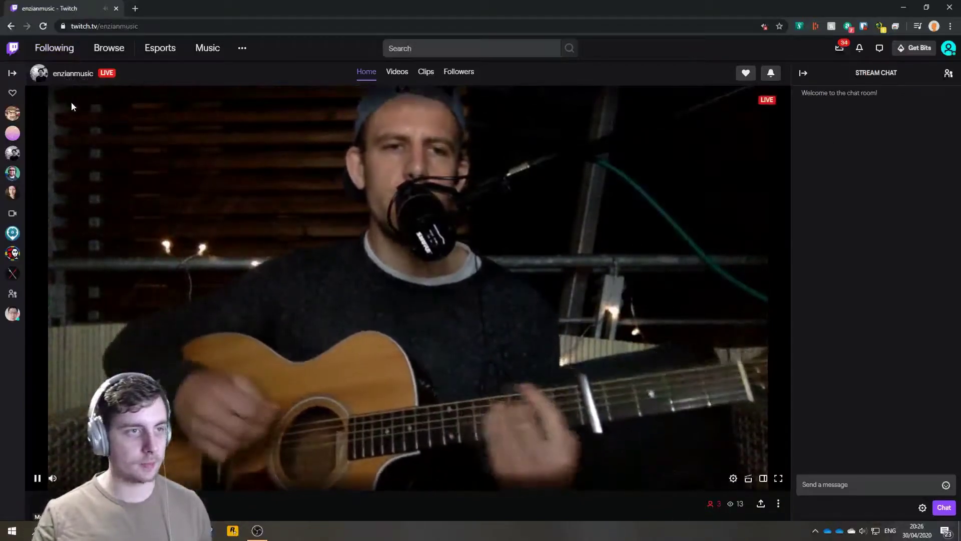
Navigate back to the Singing live channels list, then forward to dangerdangit's channel.
{"action": "key", "text": "alt+Left"}
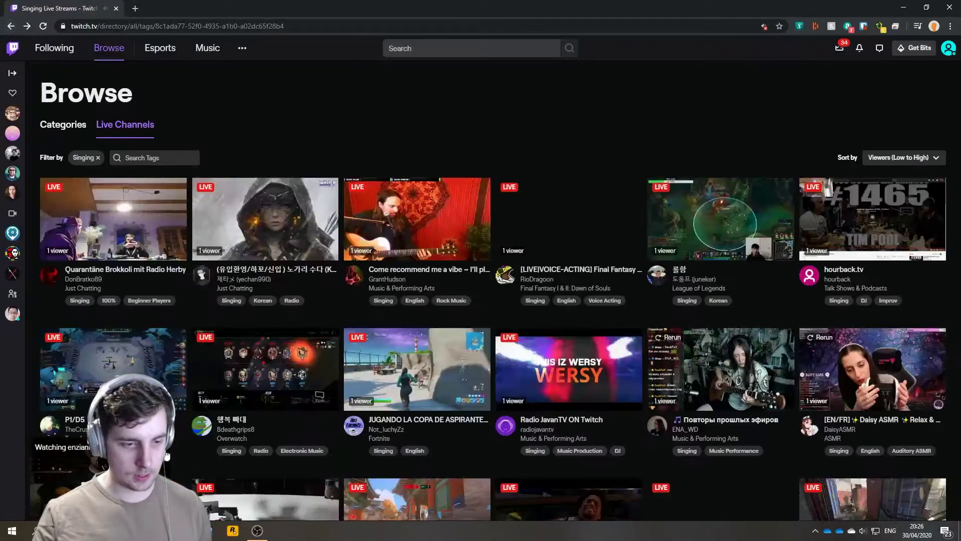
{"action": "key", "text": "alt+Right"}
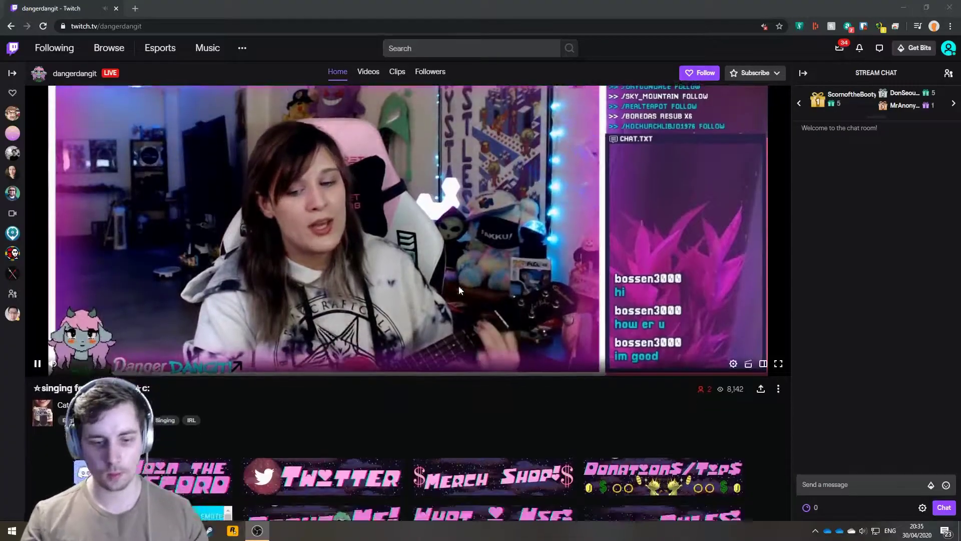
{"action": "scroll", "coordinate": [458, 285], "scroll_direction": "down", "scroll_amount": 4}
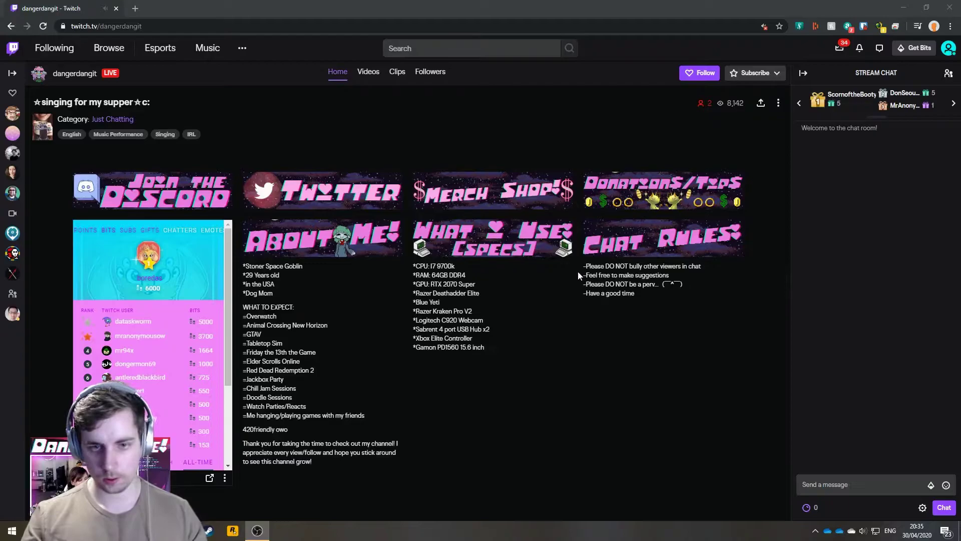
Reach dangerdangit's Streamlabs tip page from the Donations/Tips panel, then return to the Twitch stream.
{"action": "left_click", "coordinate": [638, 188]}
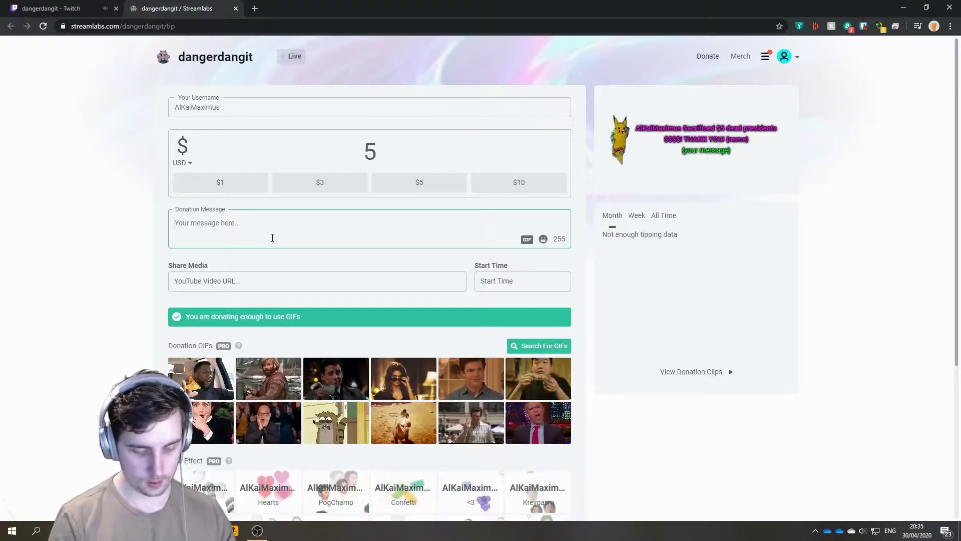
{"action": "type", "text": "You have a nic"}
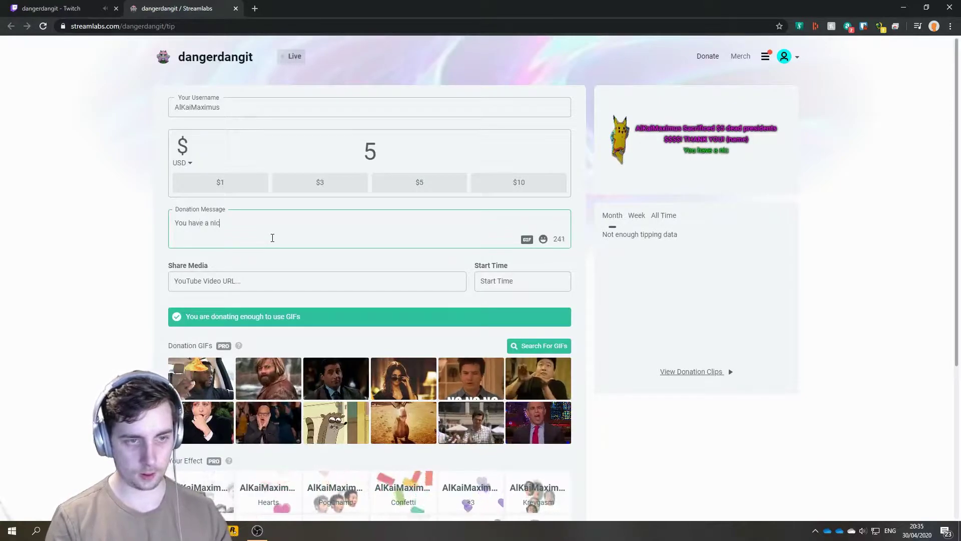
{"action": "type", "text": "e voice."}
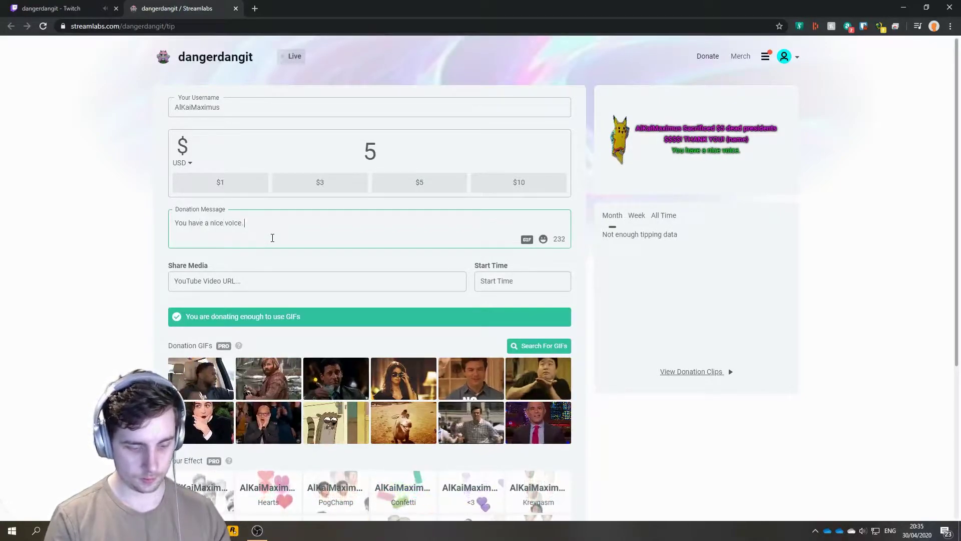
{"action": "type", "text": " Stay safe,"}
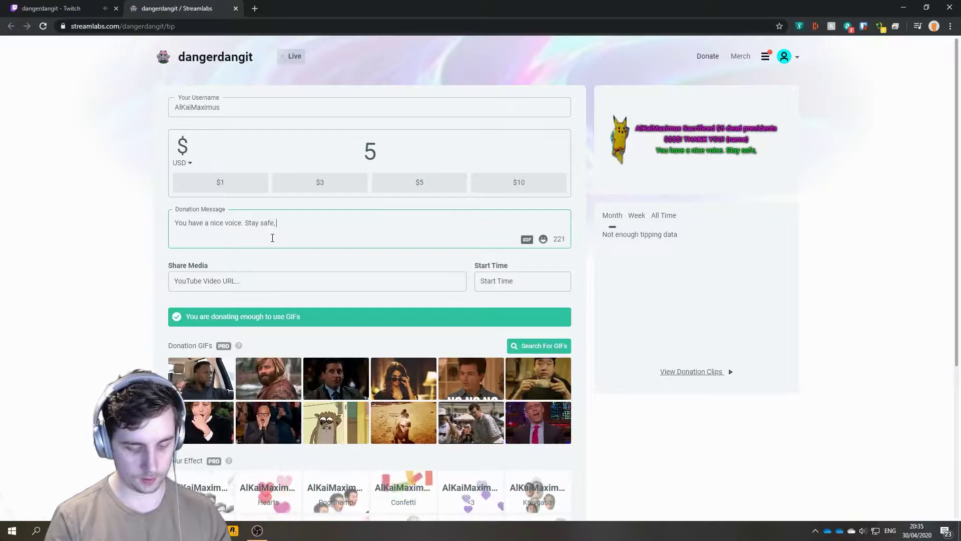
{"action": "type", "text": " stay sane"}
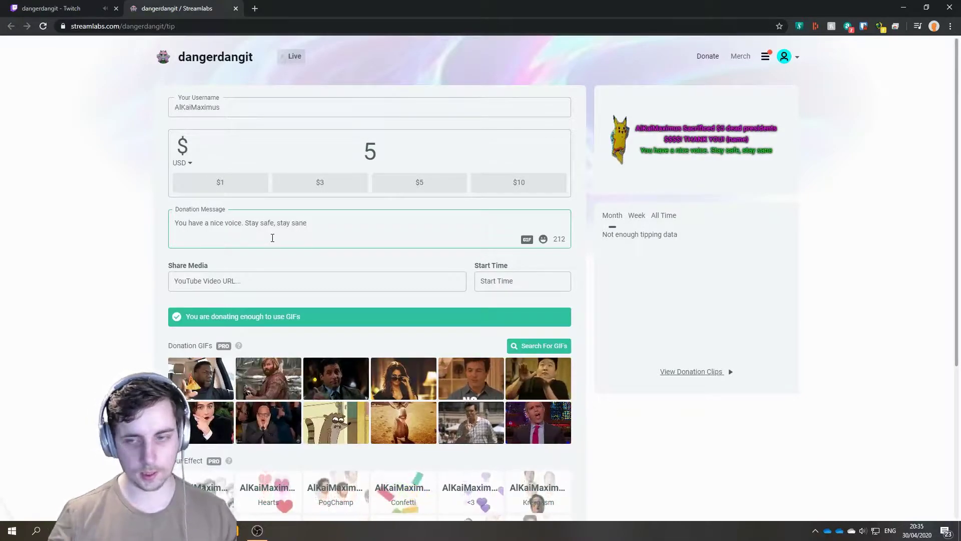
{"action": "key", "text": "ctrl+1"}
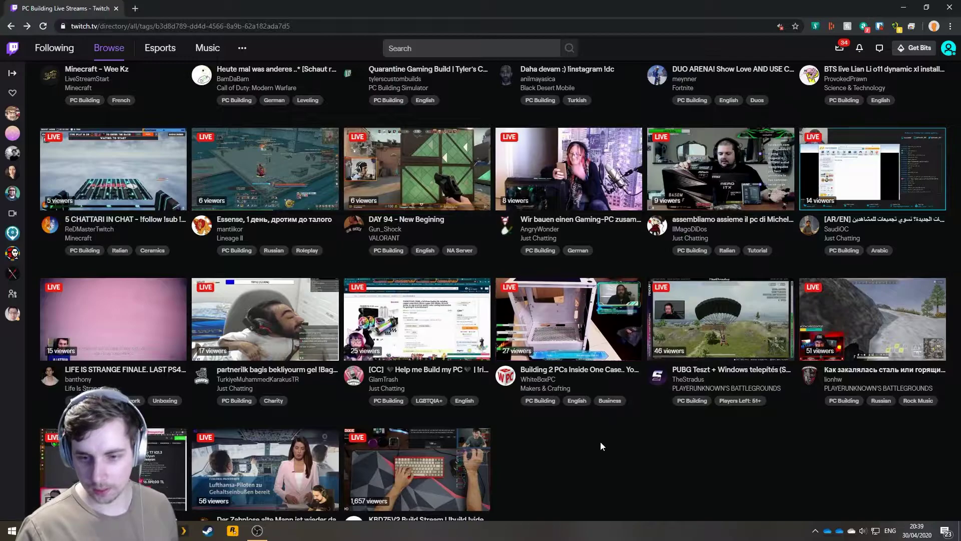
Choose the PC case building stream with 27 viewers from the PC Building directory.
{"action": "left_click", "coordinate": [584, 330]}
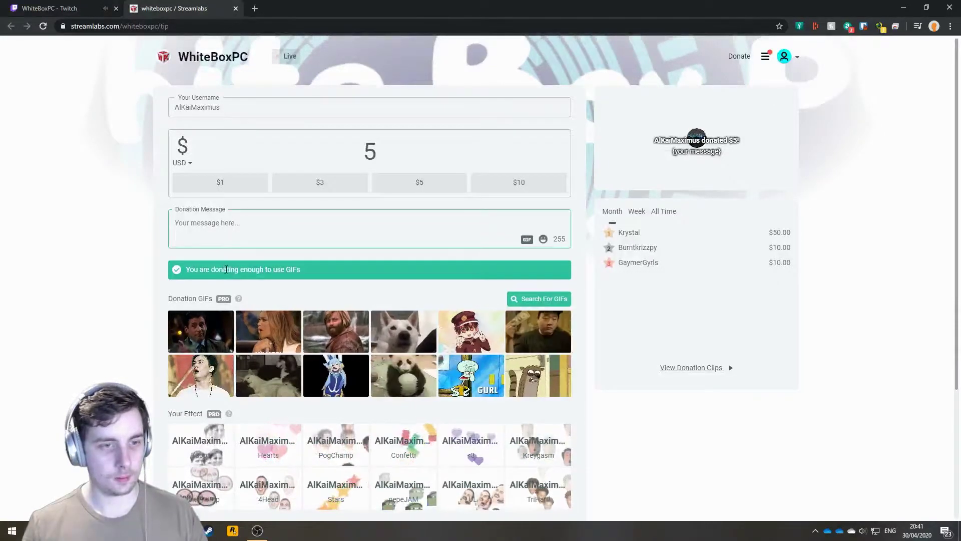
{"action": "type", "text": "P"}
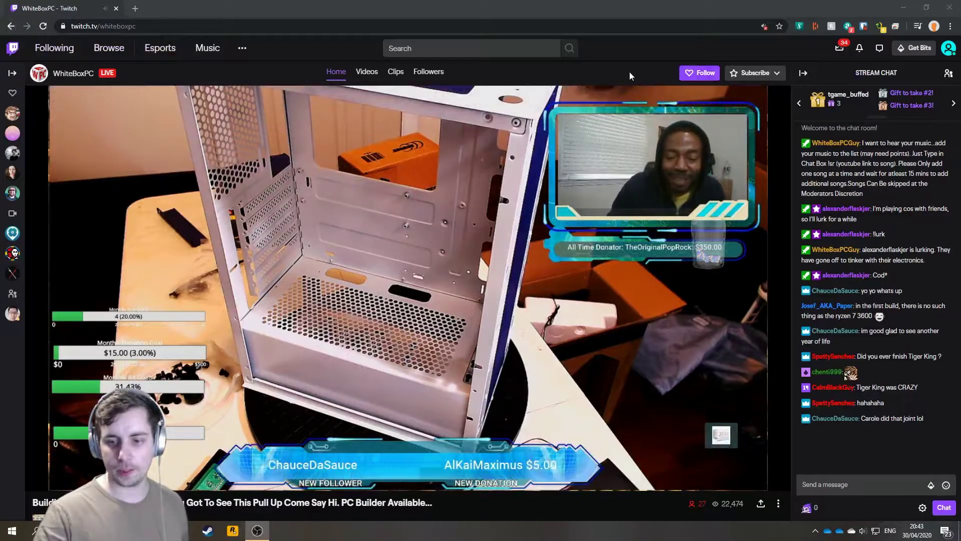
Follow WhiteBoxPC's channel, focus the chat box, then return to the PC Building live channels list.
{"action": "left_click", "coordinate": [698, 73]}
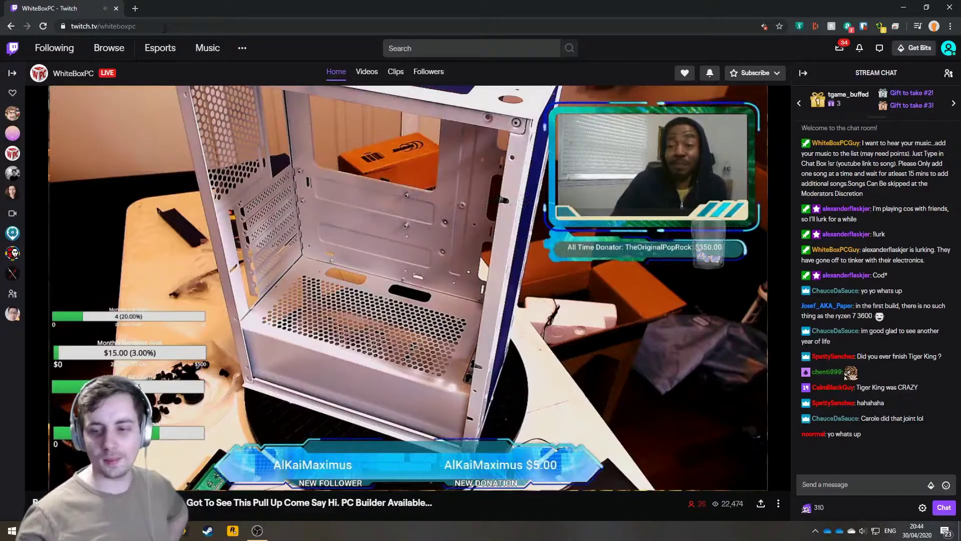
{"action": "left_click", "coordinate": [855, 485]}
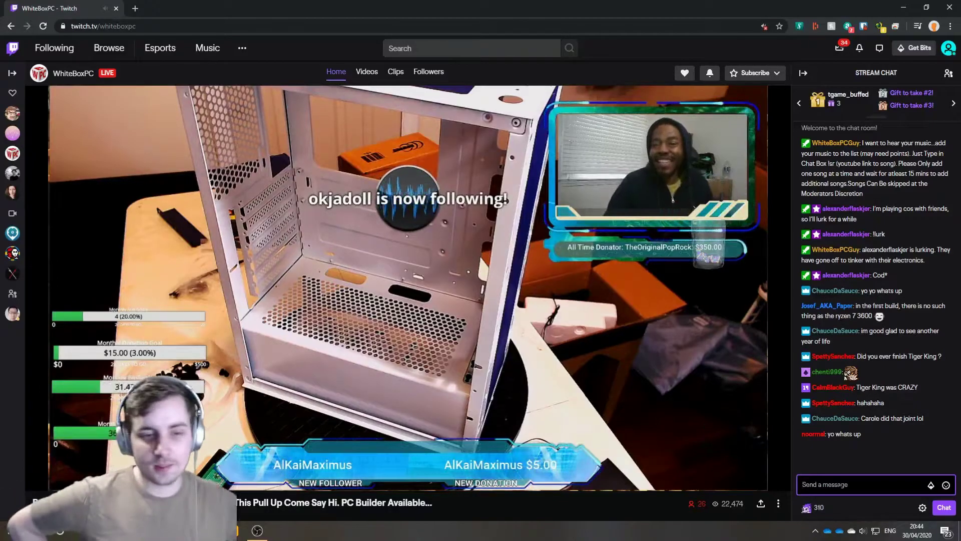
{"action": "key", "text": "alt+Left"}
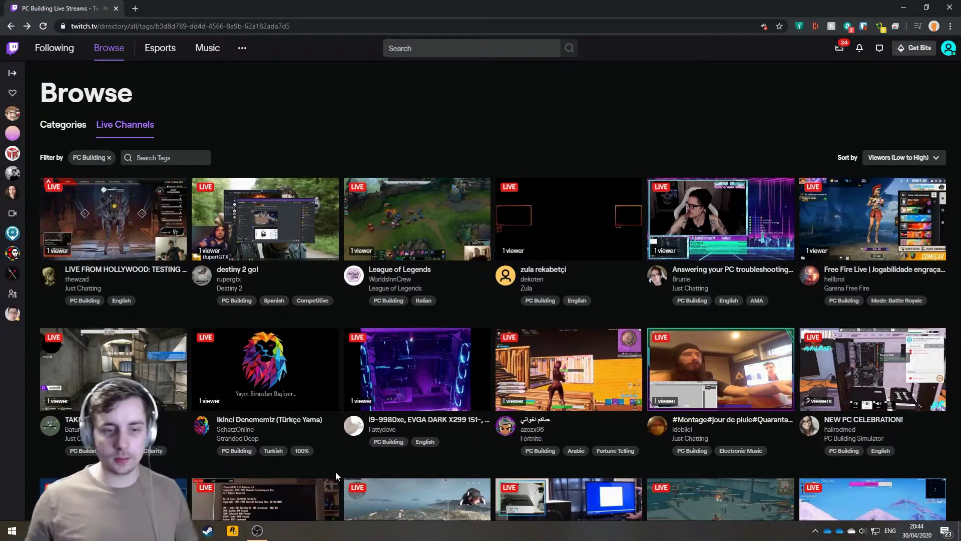